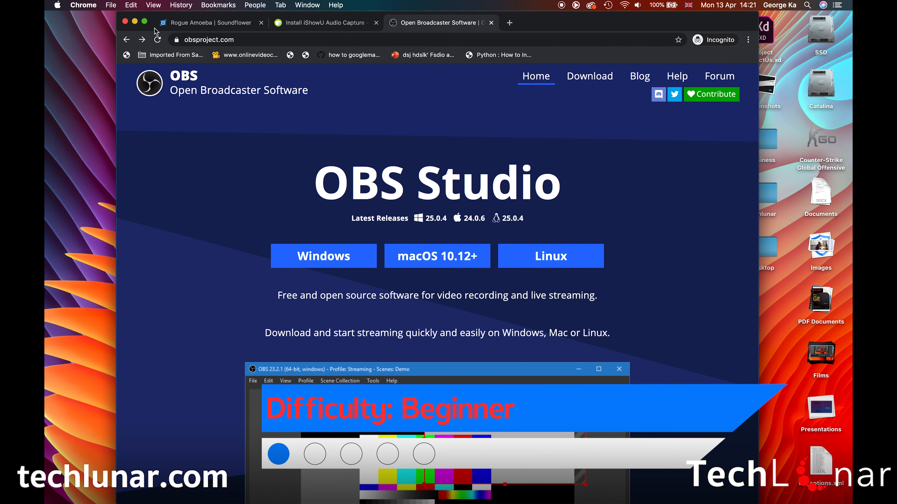
Minimize the browser window and launch OBS.
{"action": "left_click", "coordinate": [135, 22]}
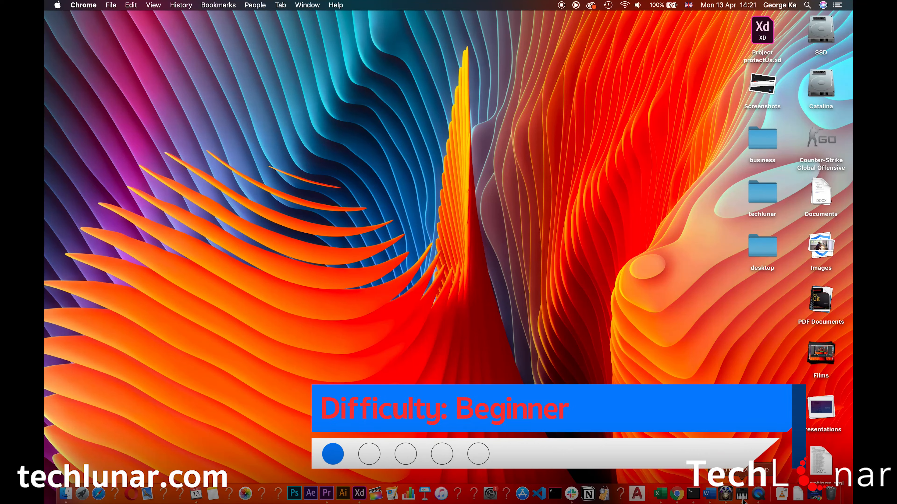
{"action": "key", "text": "super+space"}
{"action": "type", "text": "obs"}
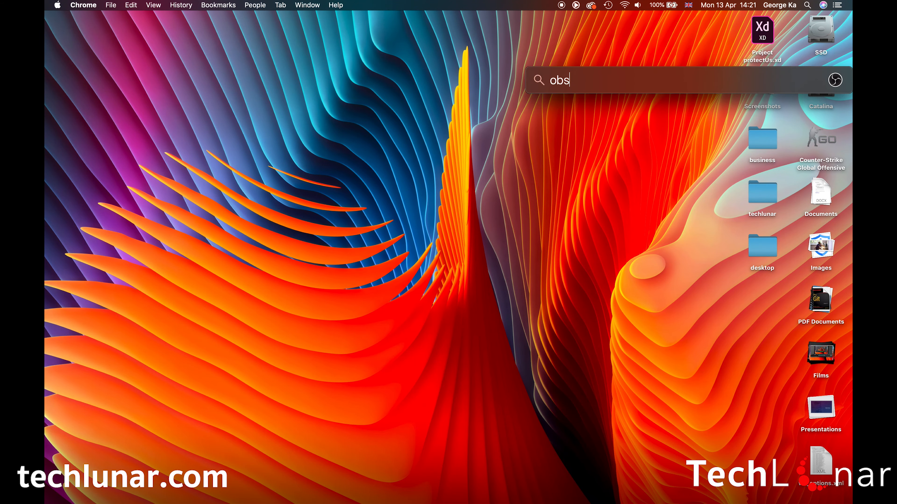
{"action": "key", "text": "Return"}
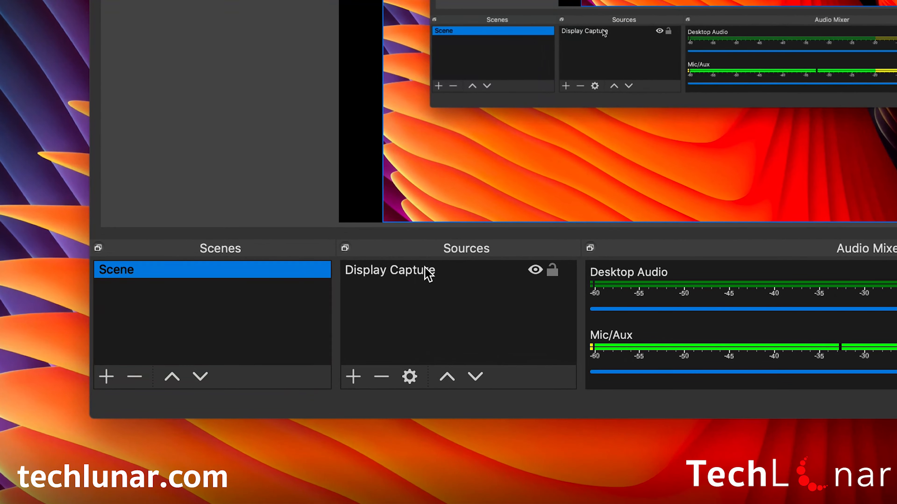
Add a new Display Capture source named Display Capture 2 for display 0, then scale it to fit the preview canvas.
{"action": "left_click", "coordinate": [351, 380]}
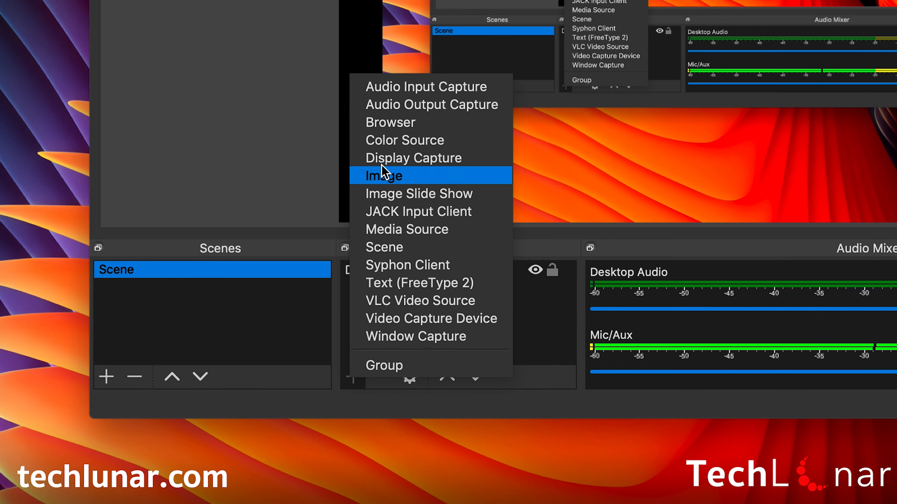
{"action": "left_click", "coordinate": [410, 159]}
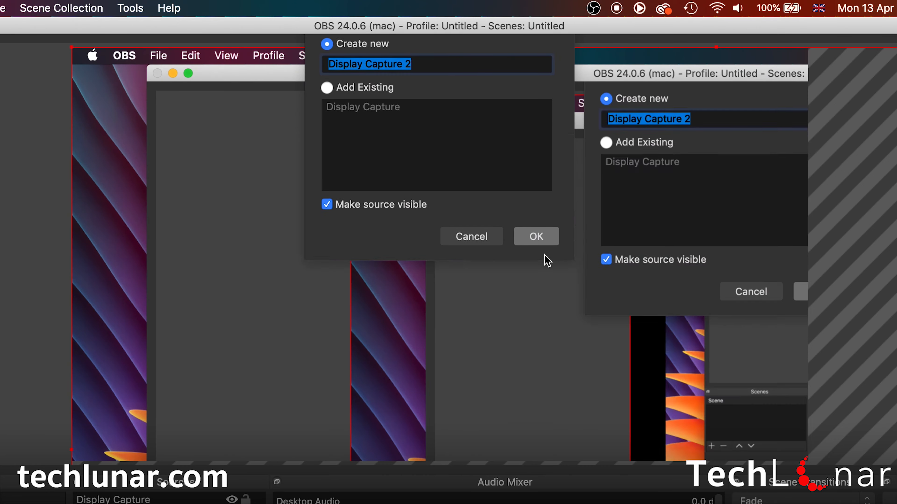
{"action": "left_click", "coordinate": [544, 254]}
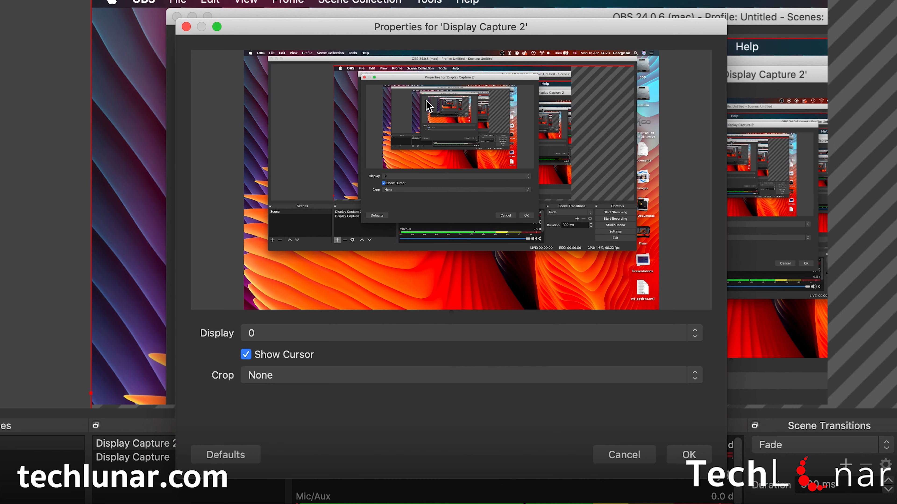
{"action": "left_click", "coordinate": [430, 336]}
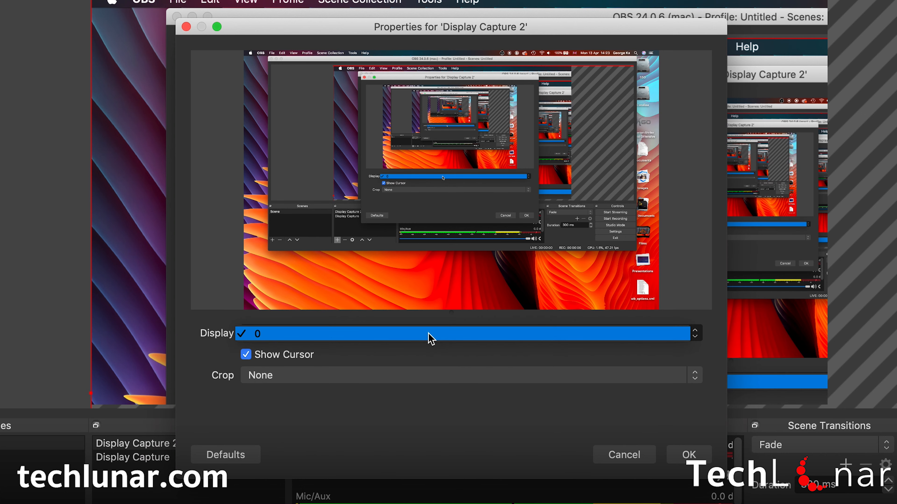
{"action": "left_click", "coordinate": [429, 336]}
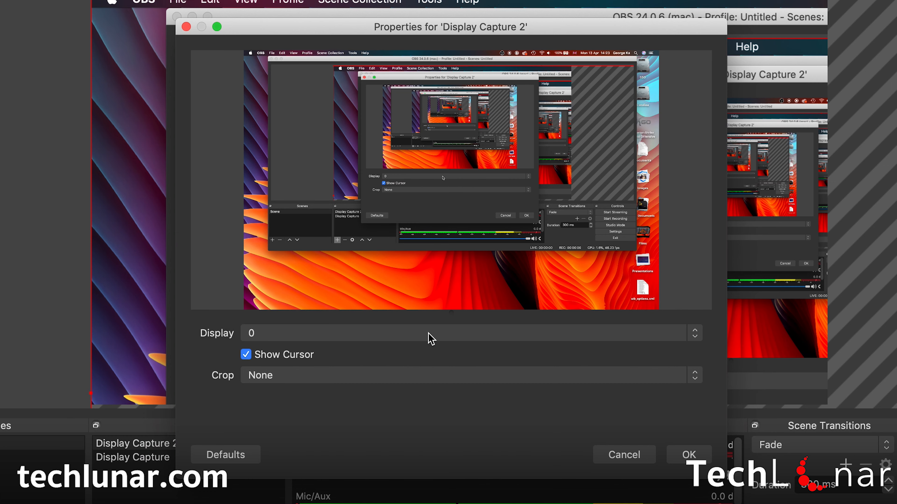
{"action": "left_click", "coordinate": [684, 454]}
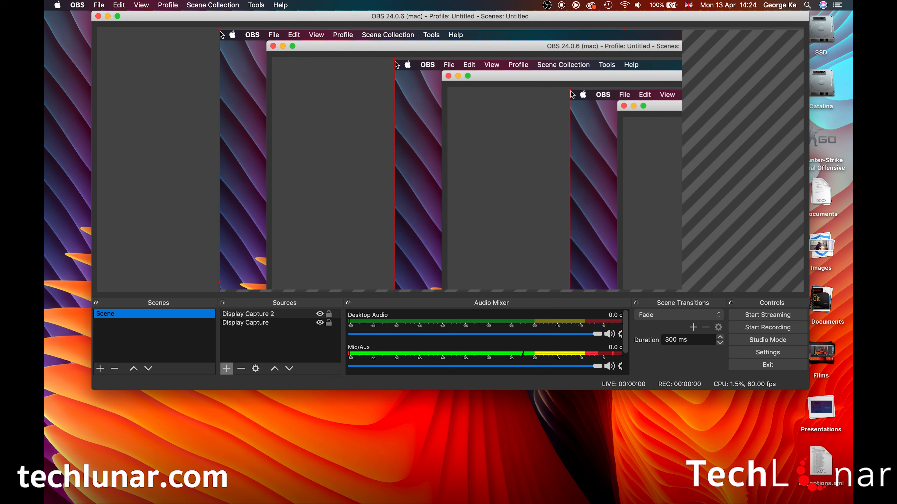
{"action": "left_click_drag", "start_coordinate": [220, 32], "coordinate": [268, 40]}
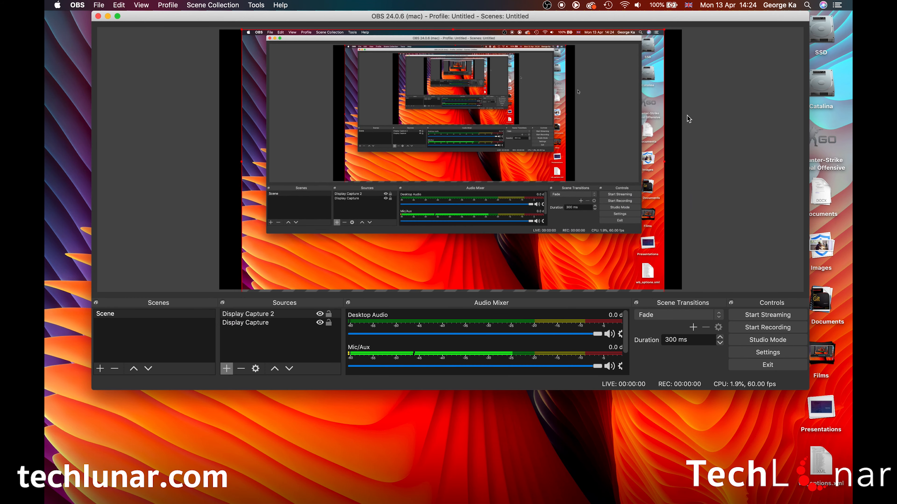
{"action": "left_click_drag", "start_coordinate": [664, 30], "coordinate": [657, 41]}
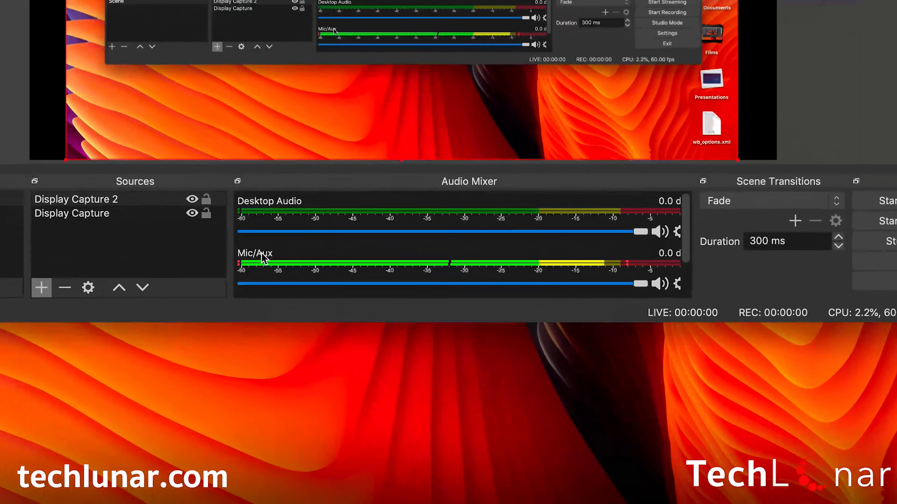
Open the Mic/Aux audio properties and confirm Yeti Stereo Microphone as the device.
{"action": "left_click", "coordinate": [676, 284]}
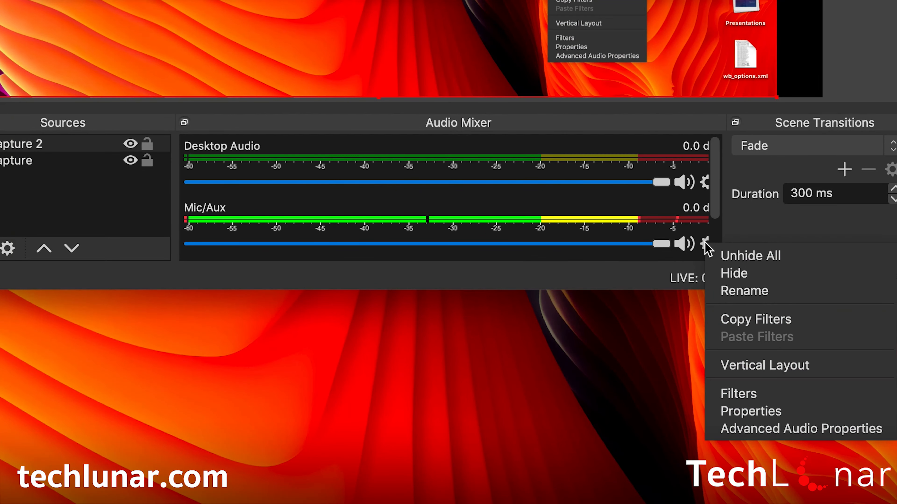
{"action": "left_click", "coordinate": [741, 411]}
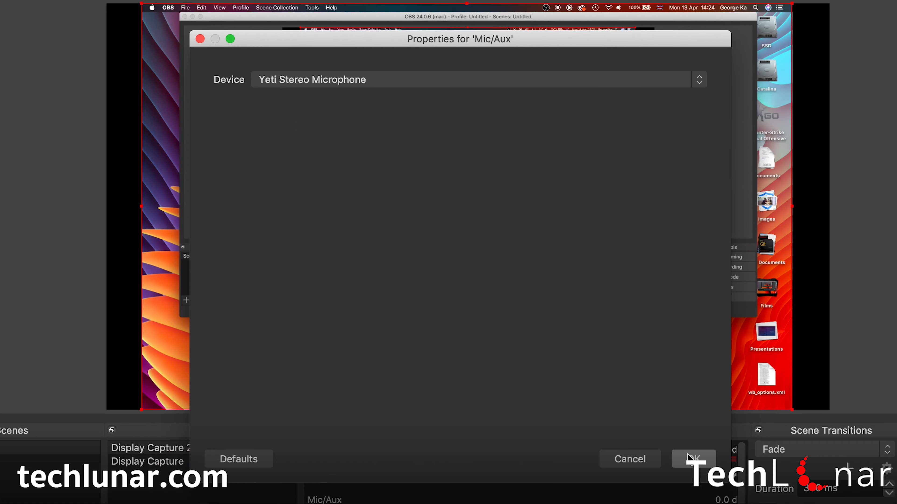
{"action": "left_click", "coordinate": [688, 458]}
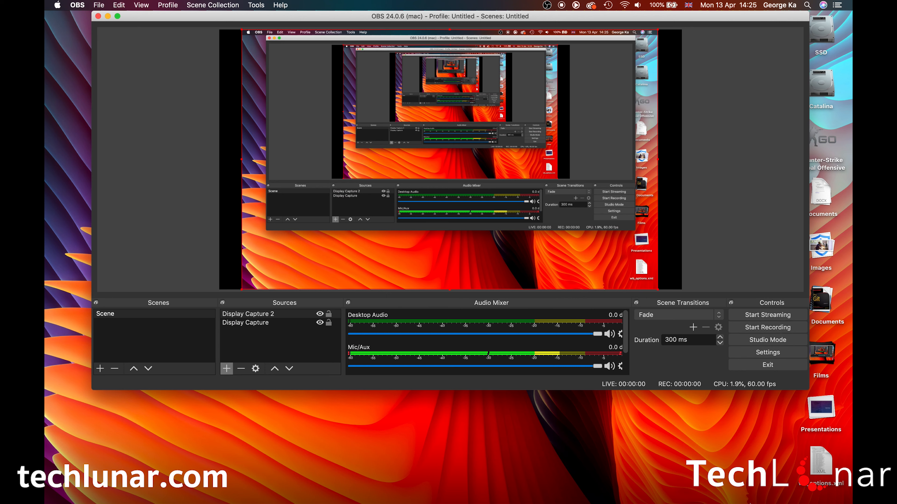
Switch to Chrome and review the Soundflower page and the iShowU Audio Capture installation article.
{"action": "mouse_move", "coordinate": [820, 501]}
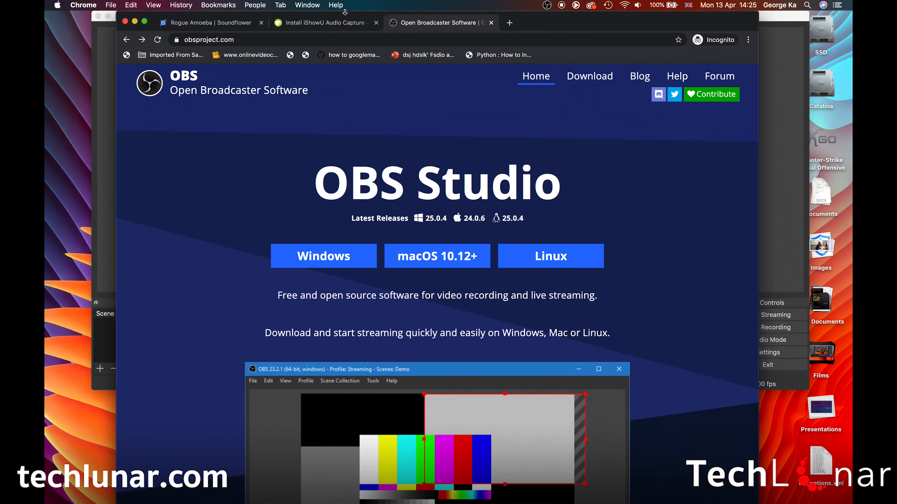
{"action": "left_click", "coordinate": [198, 24]}
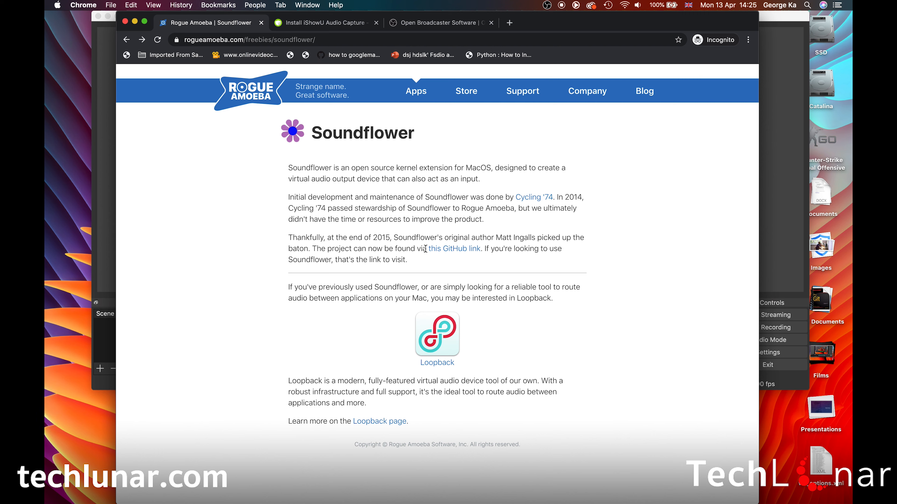
{"action": "left_click", "coordinate": [328, 23]}
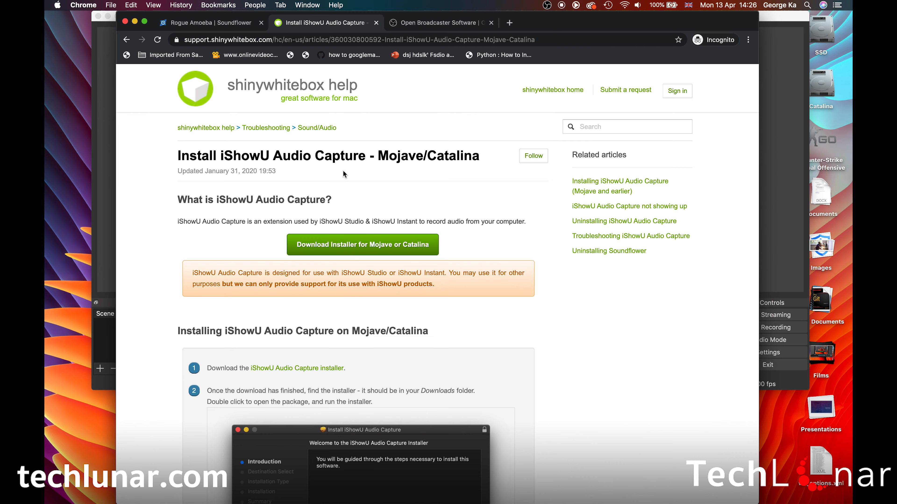
Follow the Soundflower page's GitHub link to the 2.0b2 release and locate the installer download among its assets.
{"action": "key", "text": "ctrl+shift+Tab"}
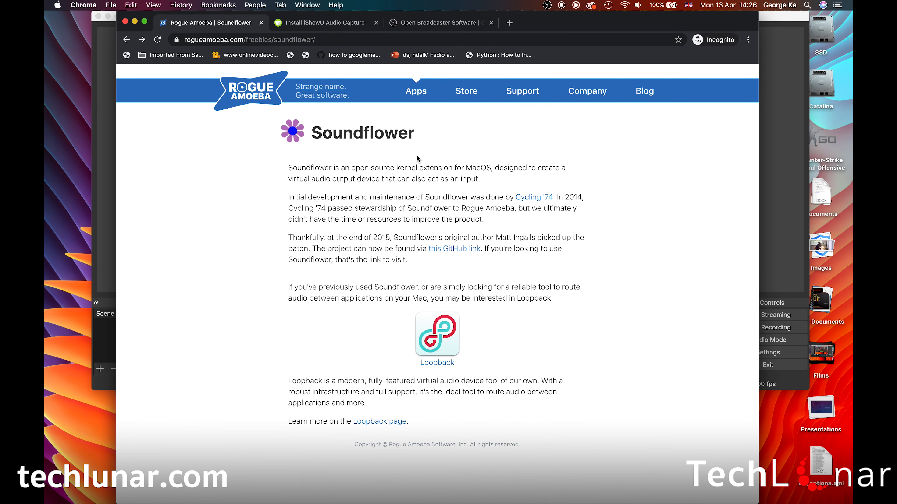
{"action": "left_click", "coordinate": [443, 251]}
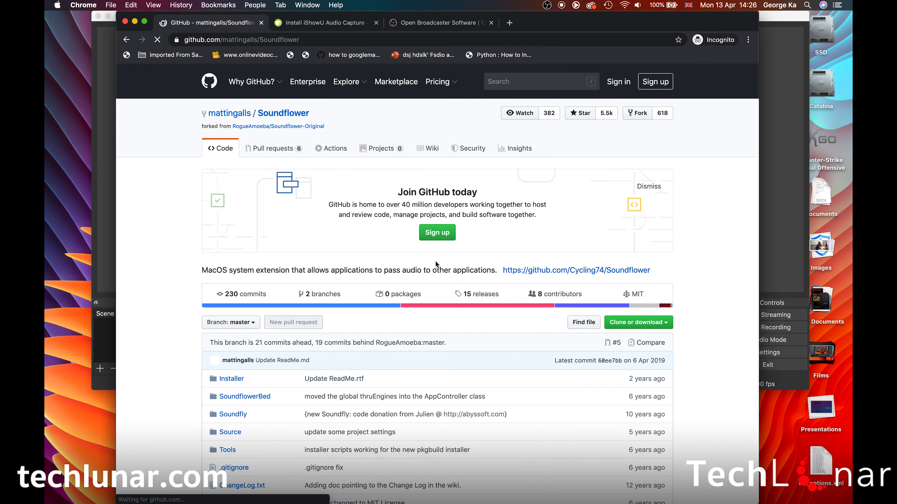
{"action": "scroll", "coordinate": [435, 261], "scroll_direction": "down", "scroll_amount": 12}
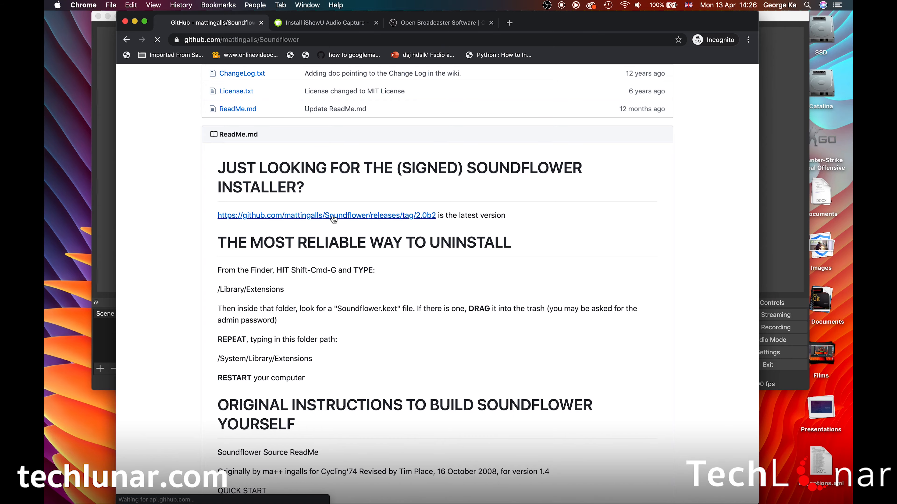
{"action": "scroll", "coordinate": [367, 262], "scroll_direction": "down", "scroll_amount": 15}
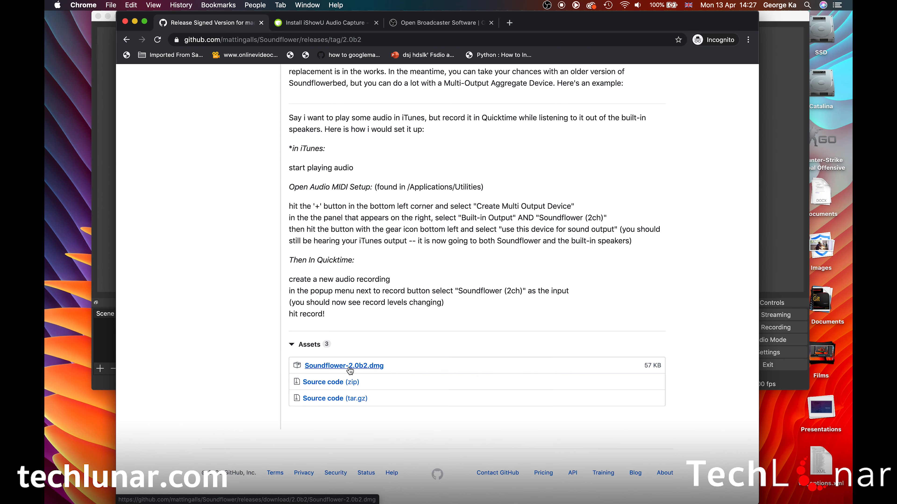
Download the iShowU Audio Capture installer for Mojave or Catalina and open the downloaded disk image.
{"action": "left_click", "coordinate": [331, 23]}
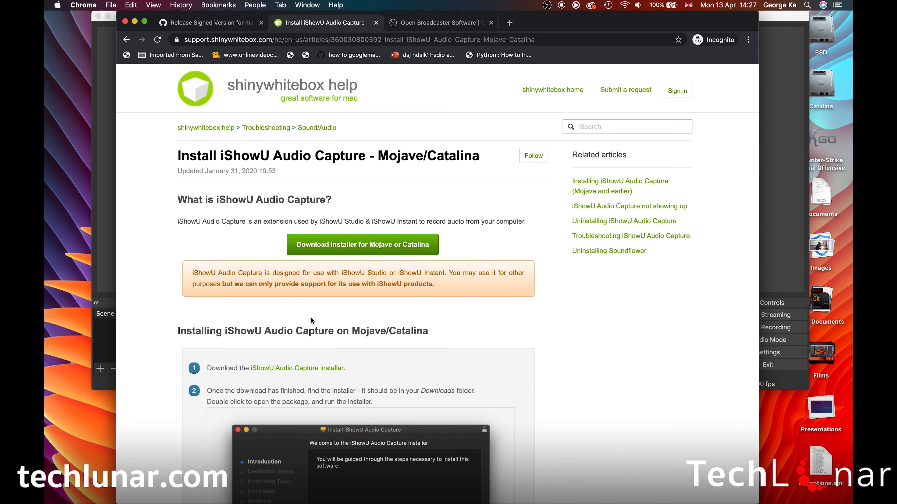
{"action": "left_click", "coordinate": [324, 252]}
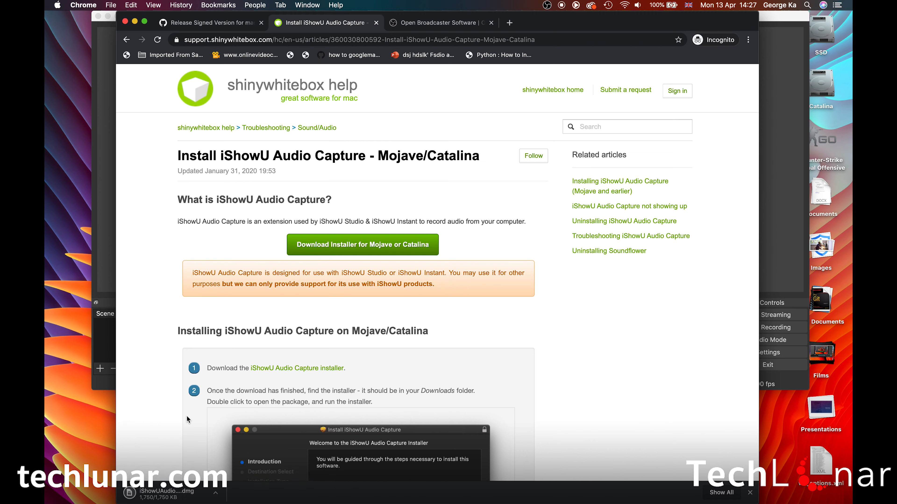
{"action": "left_click", "coordinate": [161, 494]}
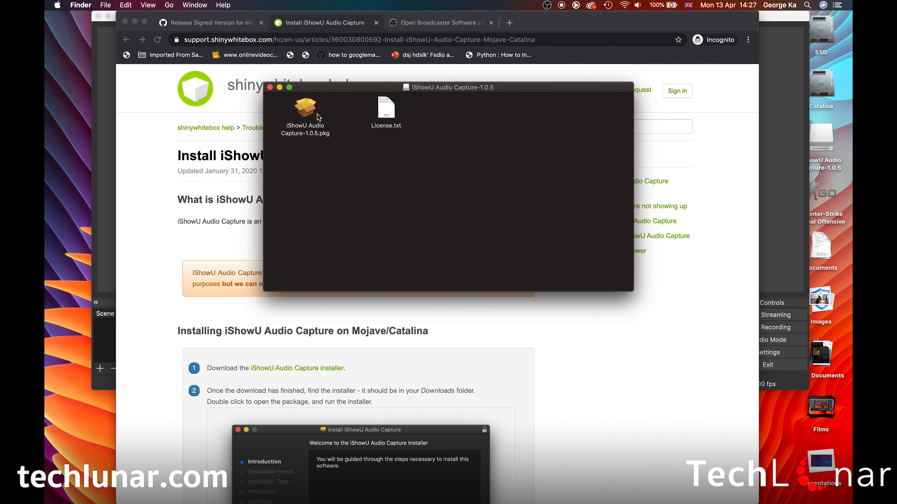
Run the iShowU Audio Capture-1.0.5 package installer, accept the required restart and authorize the software installation.
{"action": "double_click", "coordinate": [309, 113]}
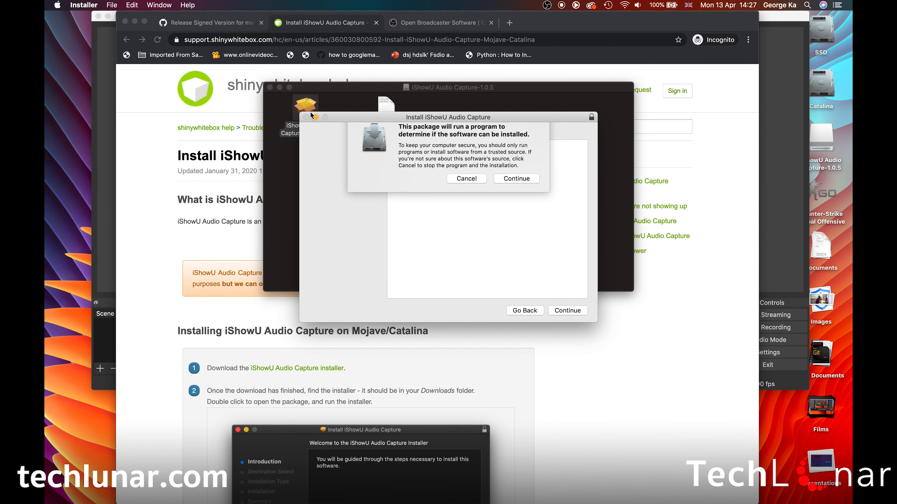
{"action": "left_click", "coordinate": [525, 186]}
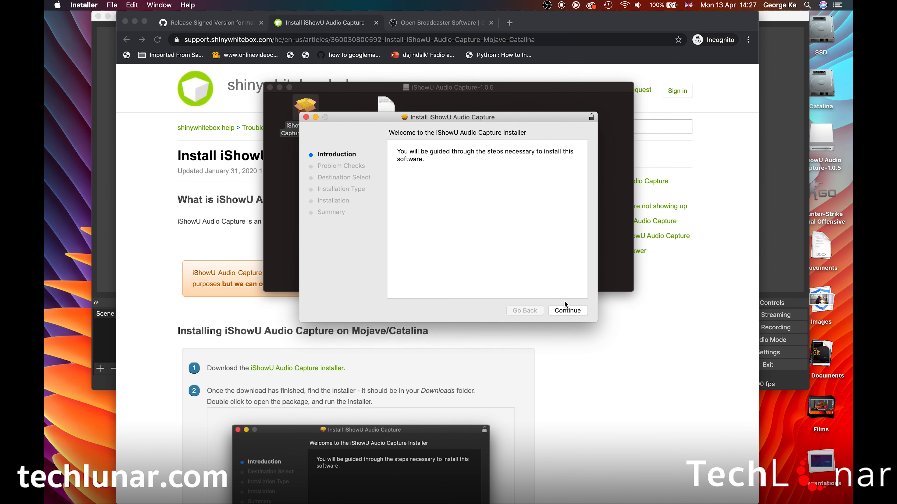
{"action": "left_click", "coordinate": [563, 311]}
{"action": "left_click", "coordinate": [562, 309]}
{"action": "left_click", "coordinate": [562, 309]}
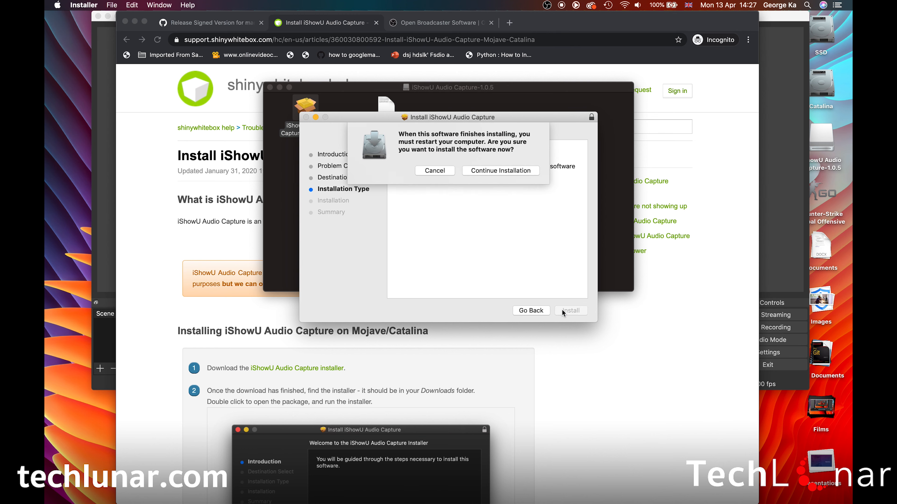
{"action": "left_click", "coordinate": [529, 171]}
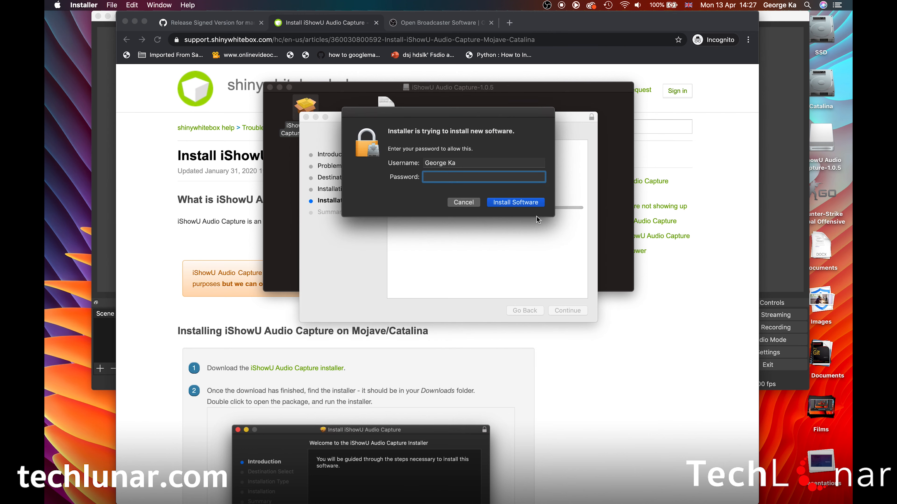
{"action": "key", "text": "Return"}
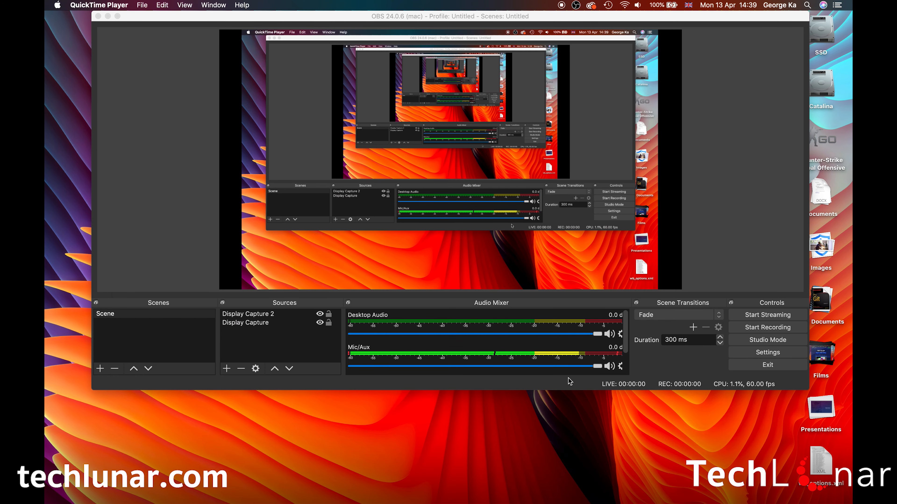
Switch to System Preferences and check the list of available sound output devices.
{"action": "mouse_move", "coordinate": [522, 499]}
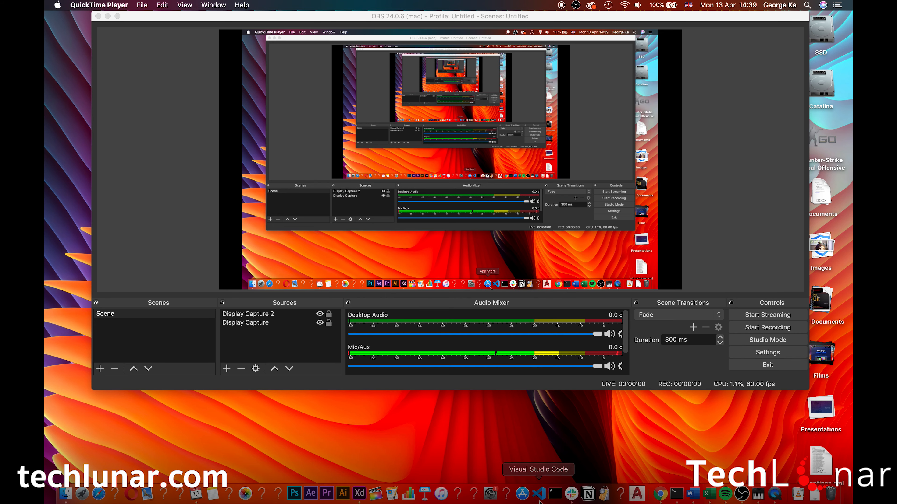
{"action": "left_click", "coordinate": [496, 499]}
{"action": "left_click", "coordinate": [622, 207]}
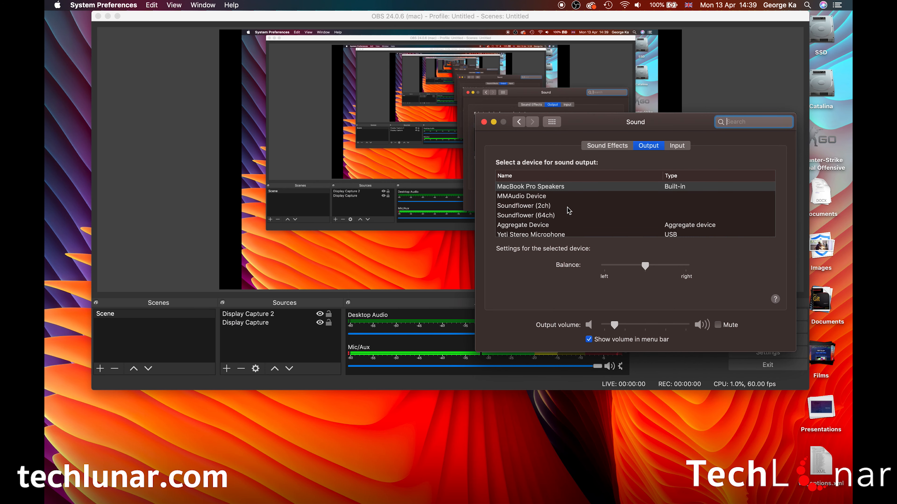
{"action": "left_click", "coordinate": [519, 124]}
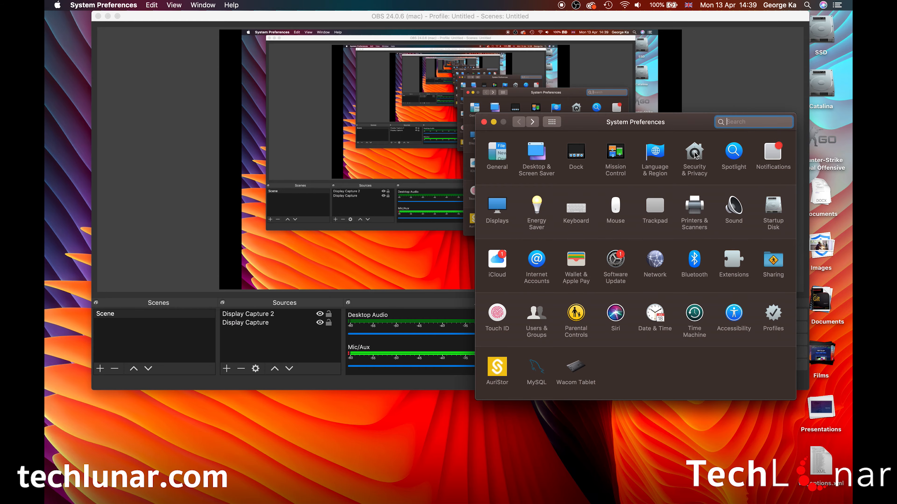
Allow the blocked system software from Shiny White Box Limited in the Security & Privacy settings and close System Preferences.
{"action": "left_click", "coordinate": [694, 154]}
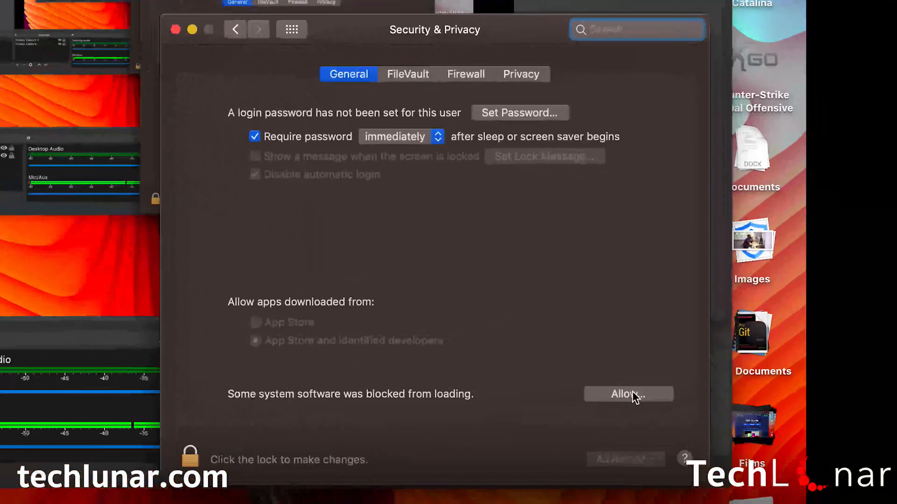
{"action": "left_click", "coordinate": [752, 336]}
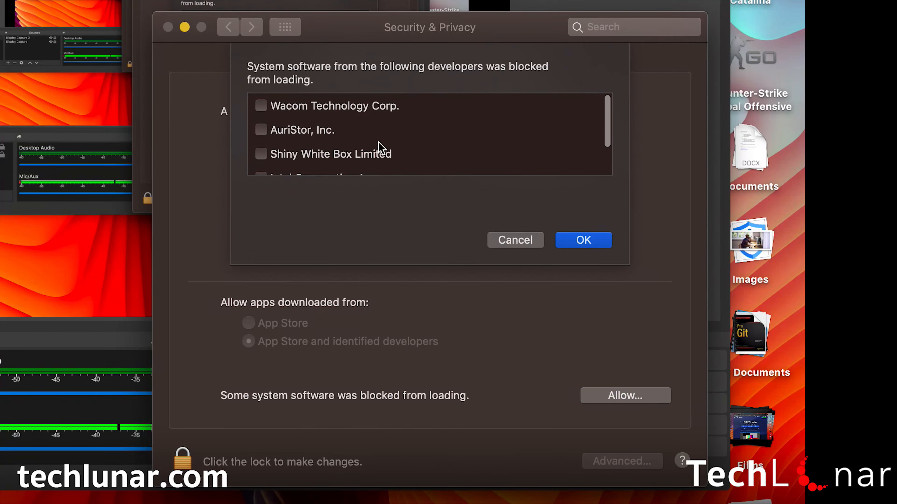
{"action": "scroll", "coordinate": [380, 146], "scroll_direction": "down", "scroll_amount": 2}
{"action": "left_click", "coordinate": [260, 124]}
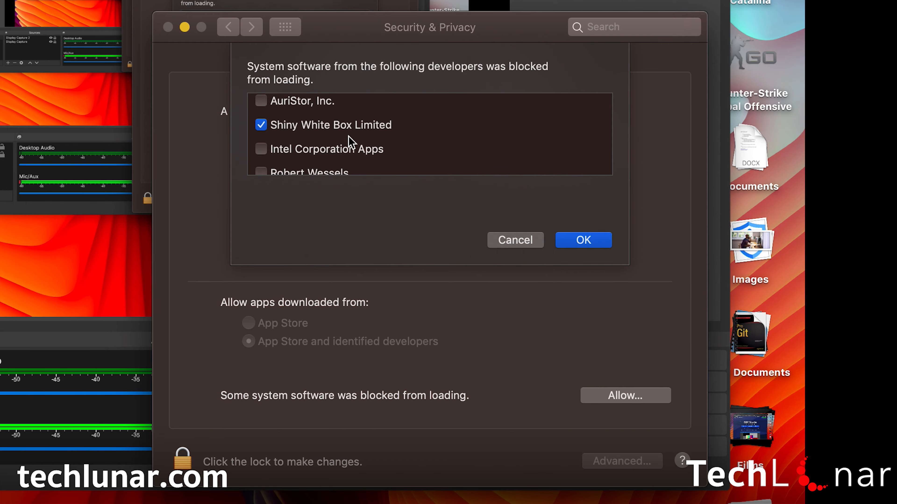
{"action": "left_click", "coordinate": [582, 241]}
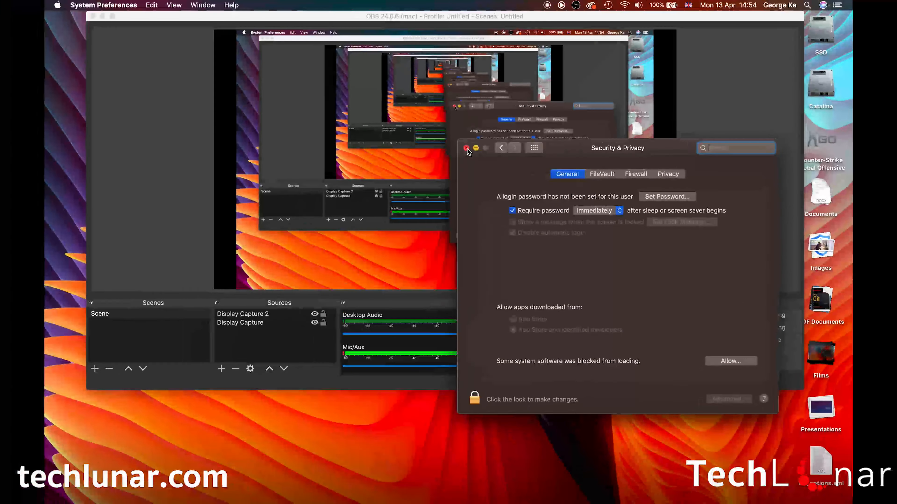
{"action": "left_click", "coordinate": [466, 148]}
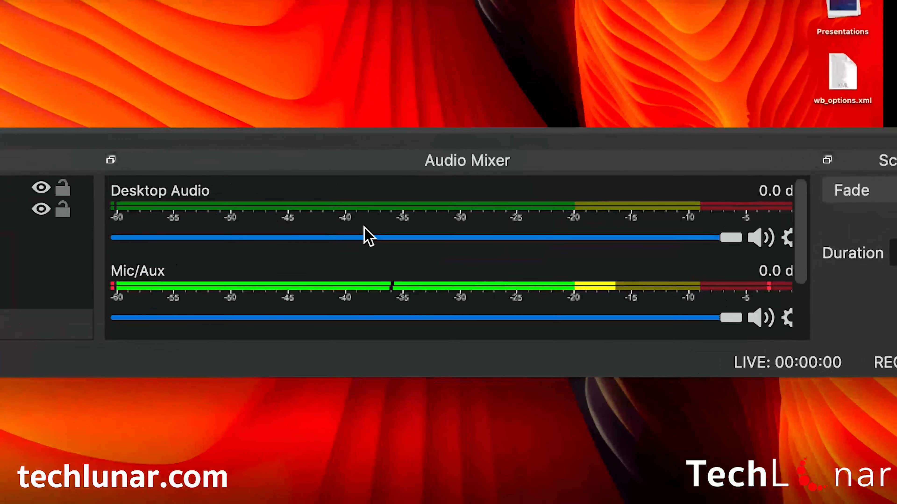
Review the Desktop Audio, Mic/Aux and Mic/Aux 2 channels in the Audio Mixer and check the audio settings.
{"action": "scroll", "coordinate": [410, 286], "scroll_direction": "down", "scroll_amount": 3}
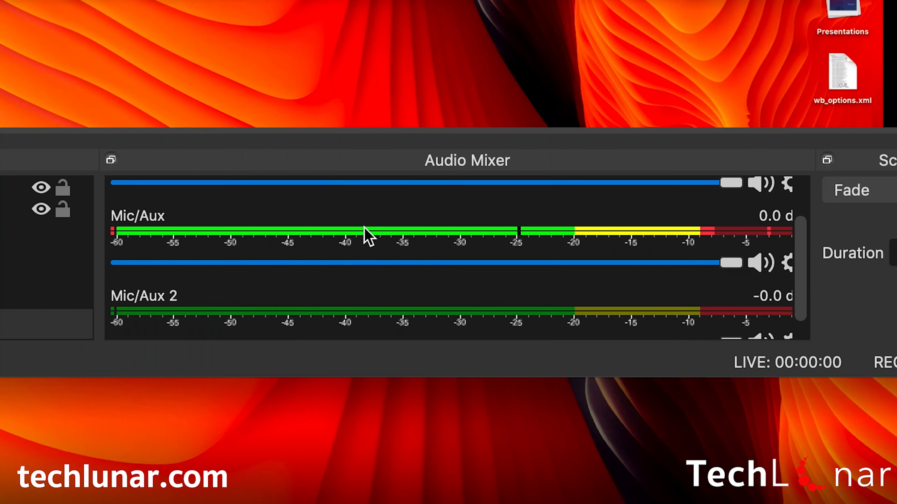
{"action": "scroll", "coordinate": [409, 287], "scroll_direction": "up", "scroll_amount": 3}
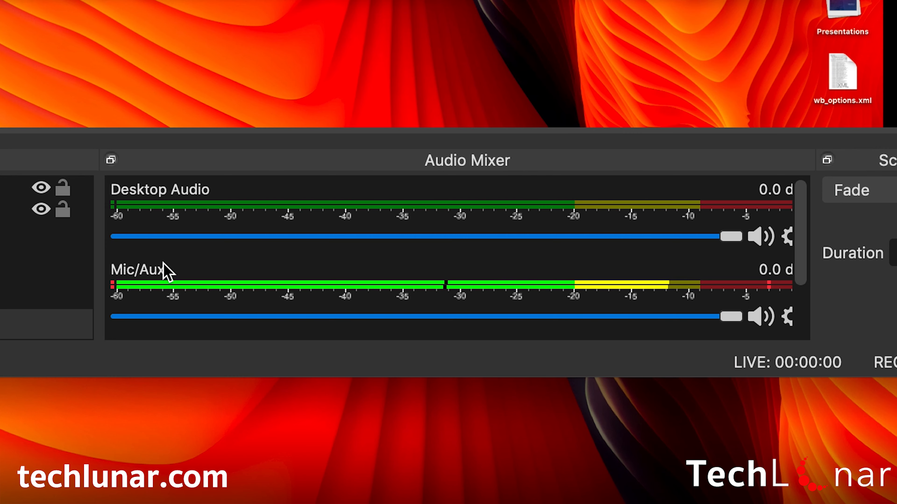
{"action": "scroll", "coordinate": [145, 280], "scroll_direction": "down", "scroll_amount": 3}
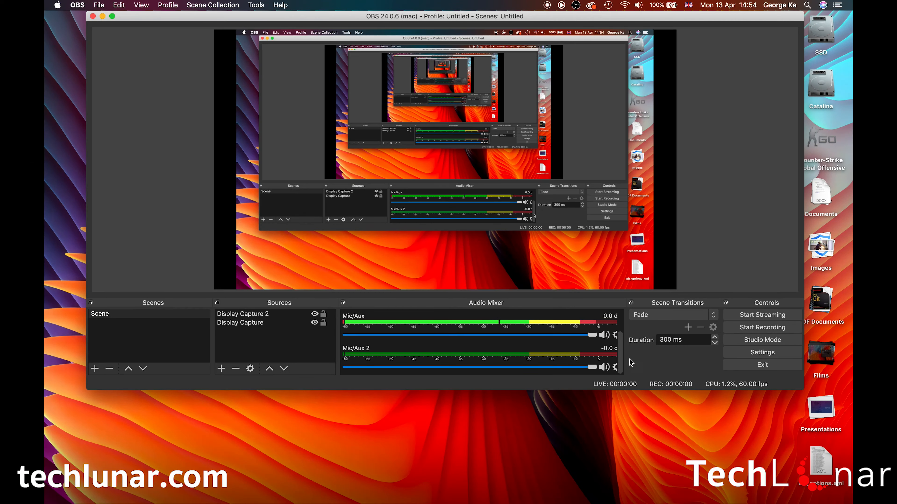
{"action": "left_click", "coordinate": [731, 353]}
{"action": "left_click", "coordinate": [300, 132]}
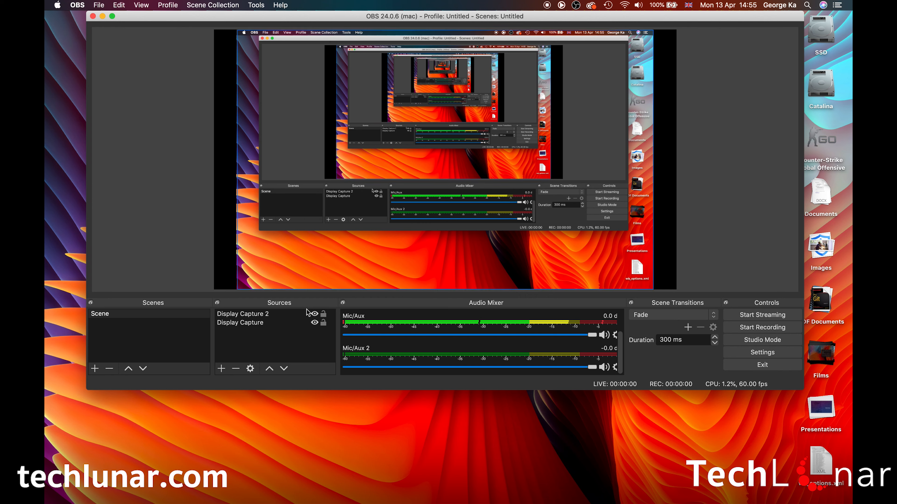
Switch to Audio MIDI Setup and create a multi-output device.
{"action": "key", "text": "super+space"}
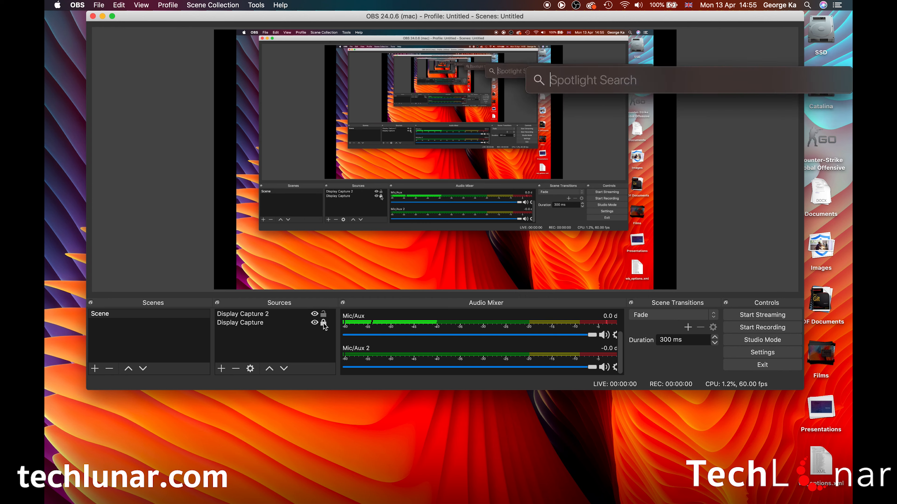
{"action": "type", "text": "audio midi"}
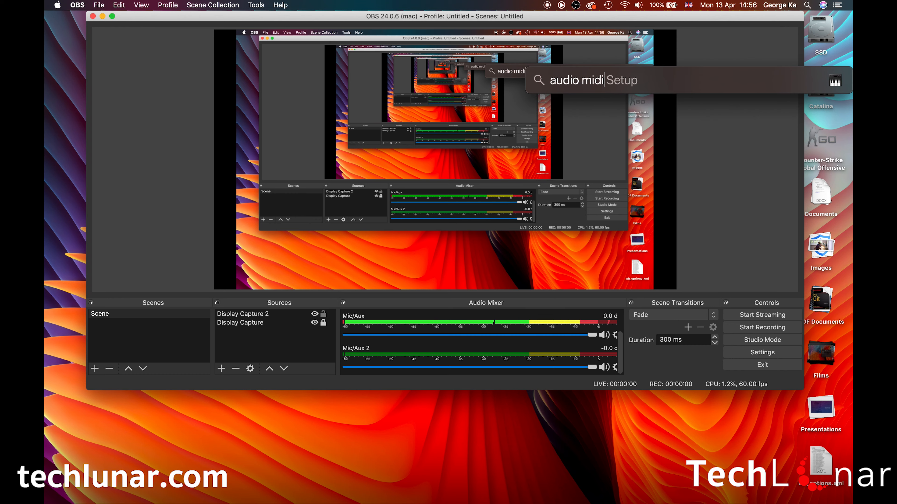
{"action": "key", "text": "Return"}
{"action": "left_click_drag", "start_coordinate": [541, 96], "coordinate": [553, 104]}
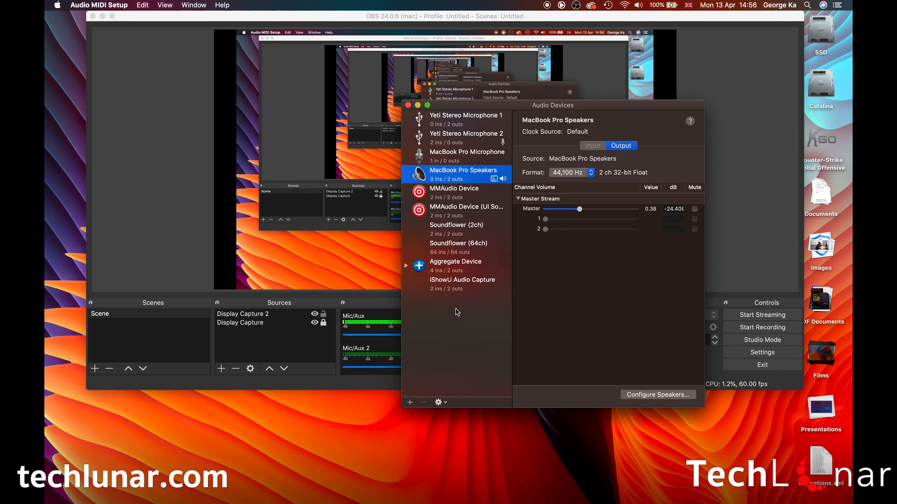
{"action": "left_click", "coordinate": [410, 402]}
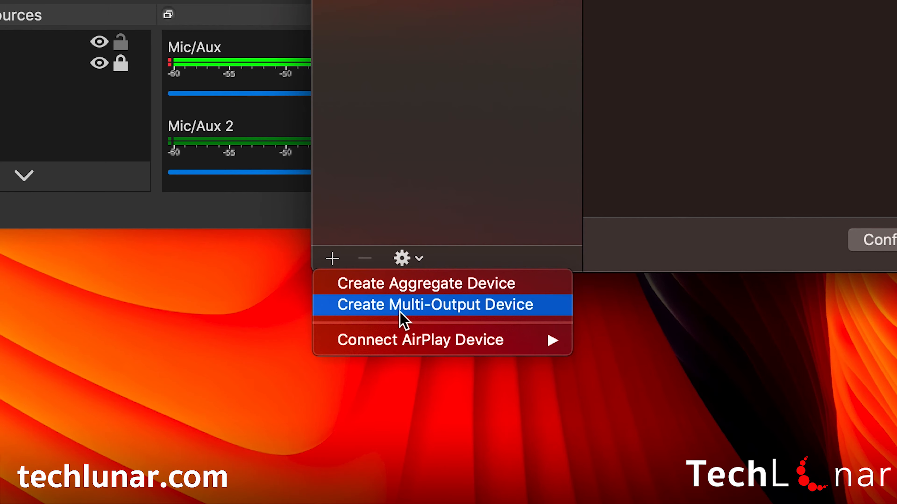
{"action": "left_click", "coordinate": [418, 305]}
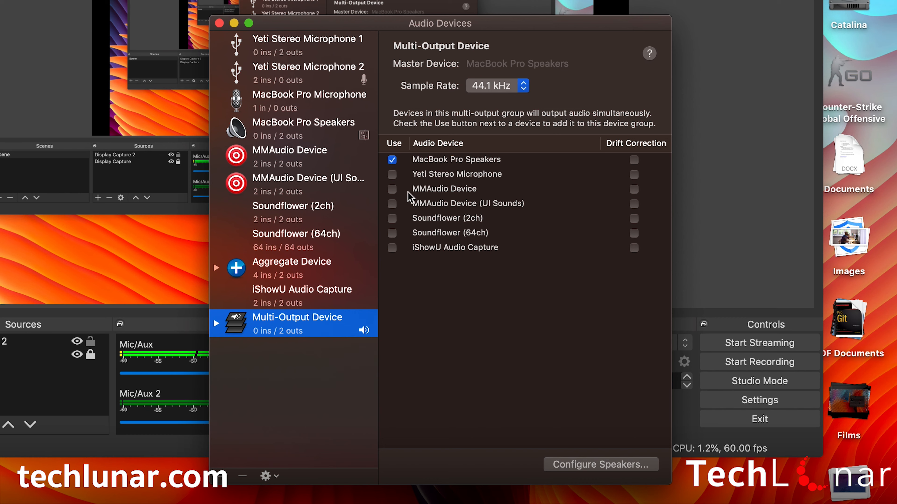
Add iShowU Audio Capture to the multi-output device, make it the master device and quit Audio MIDI Setup.
{"action": "left_click", "coordinate": [392, 248]}
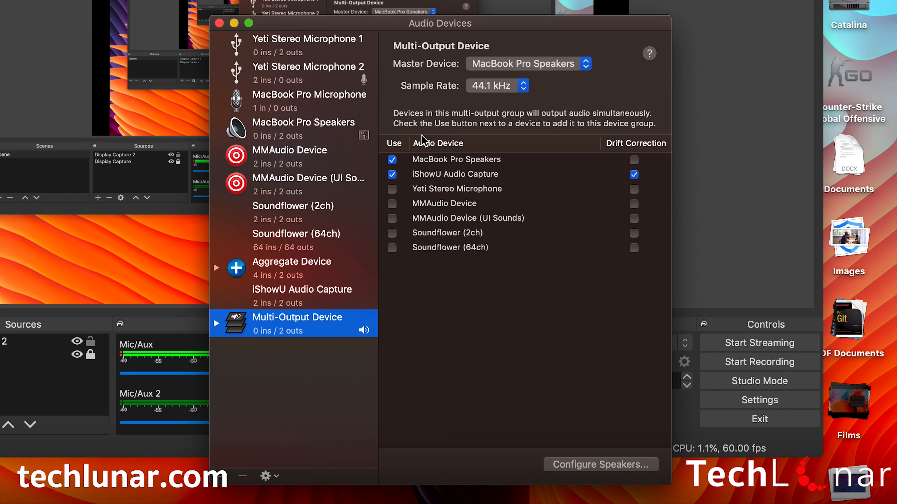
{"action": "left_click", "coordinate": [492, 65]}
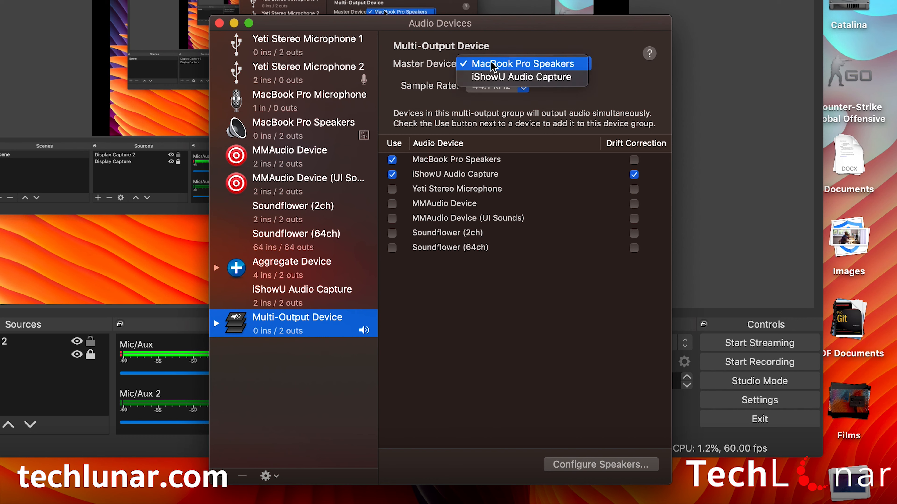
{"action": "left_click", "coordinate": [489, 79]}
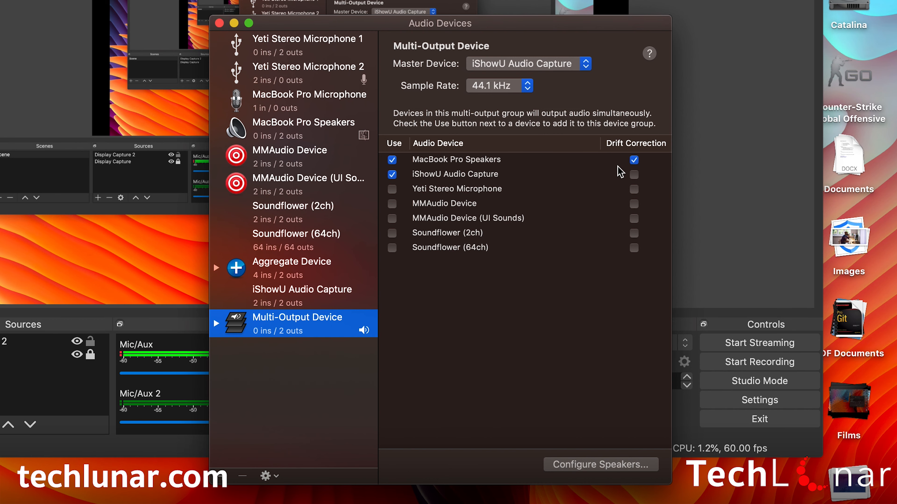
{"action": "left_click", "coordinate": [220, 23]}
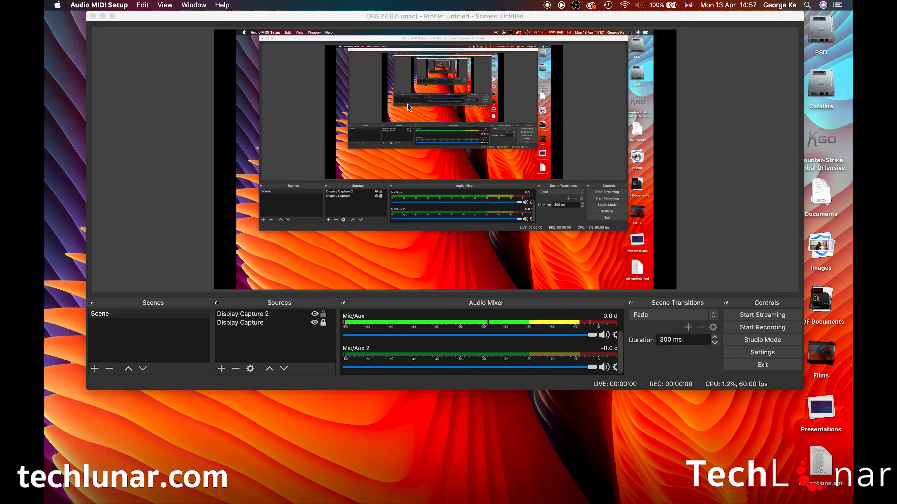
{"action": "left_click", "coordinate": [110, 4]}
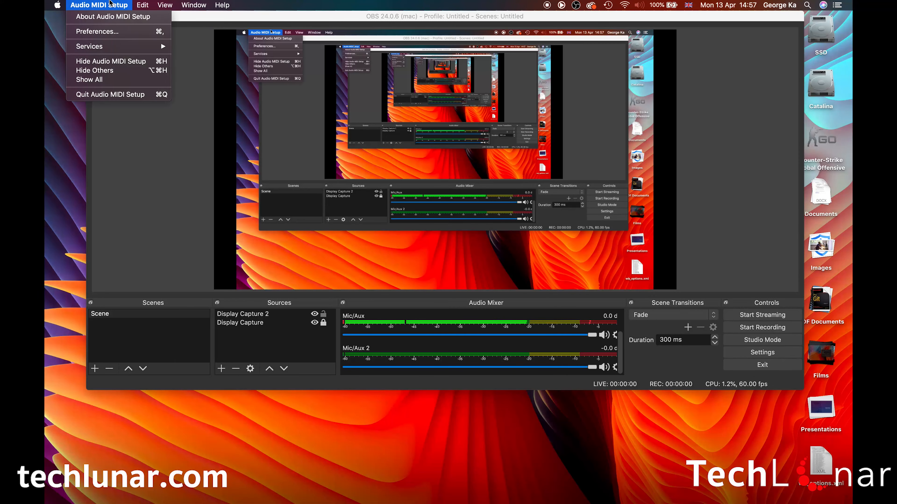
{"action": "left_click", "coordinate": [125, 95]}
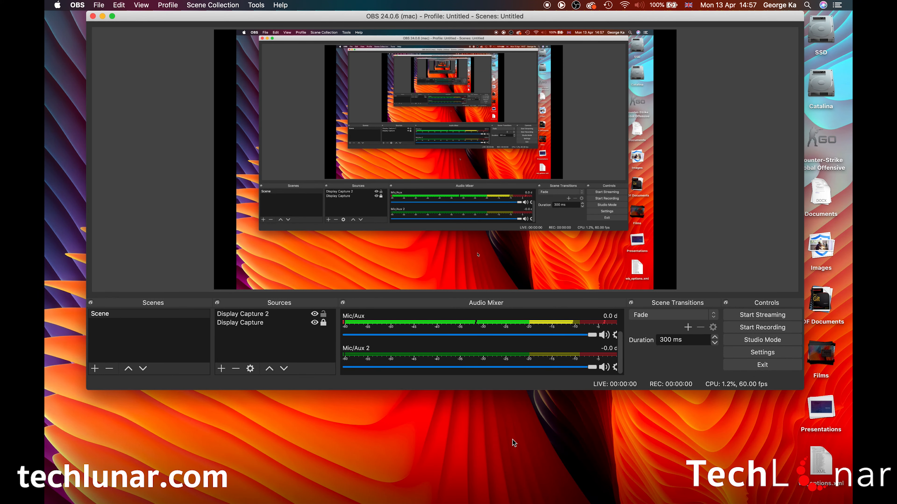
Switch to System Preferences, choose Multi-Output Device for sound output and close the Sound settings.
{"action": "left_click", "coordinate": [494, 497]}
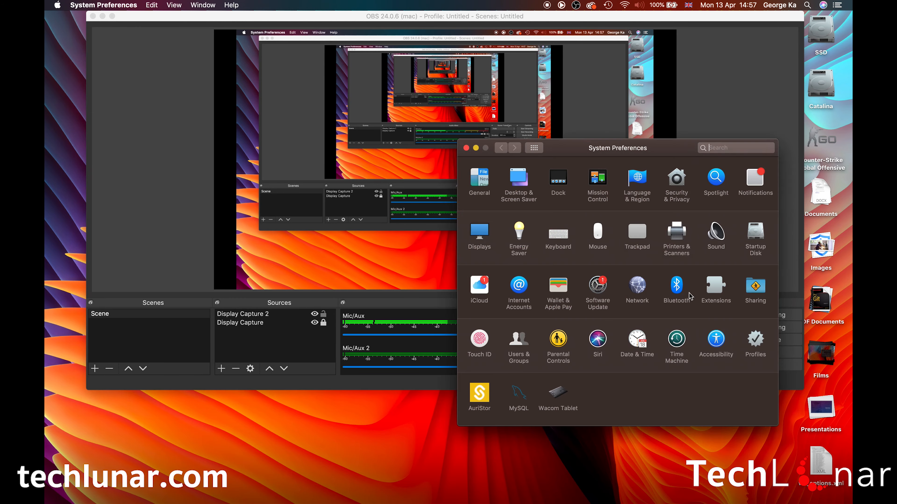
{"action": "left_click", "coordinate": [704, 213]}
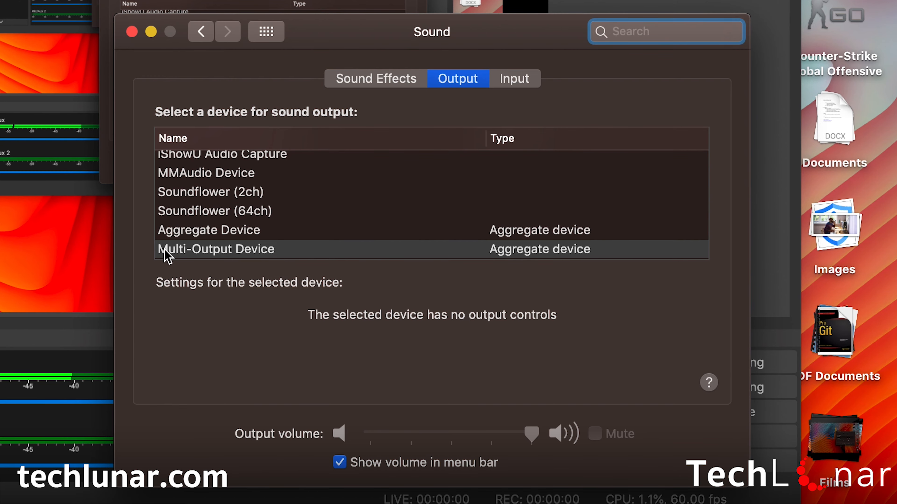
{"action": "left_click", "coordinate": [289, 252]}
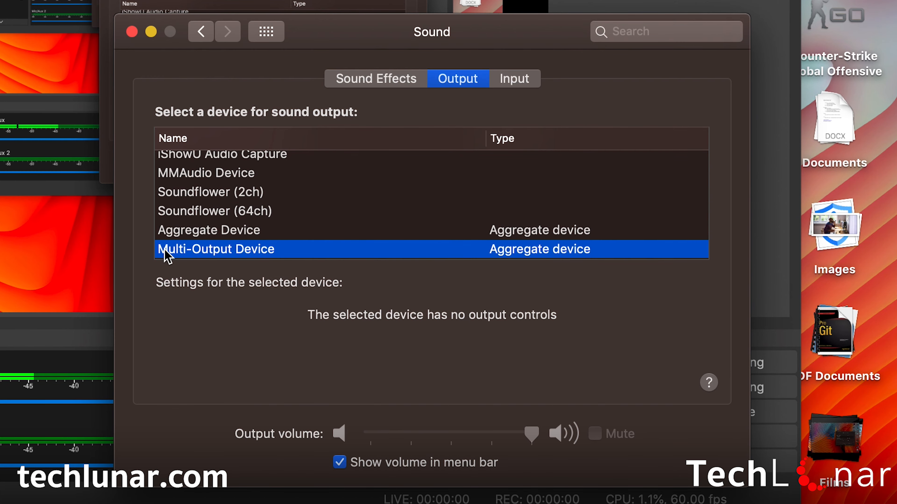
{"action": "left_click", "coordinate": [131, 32]}
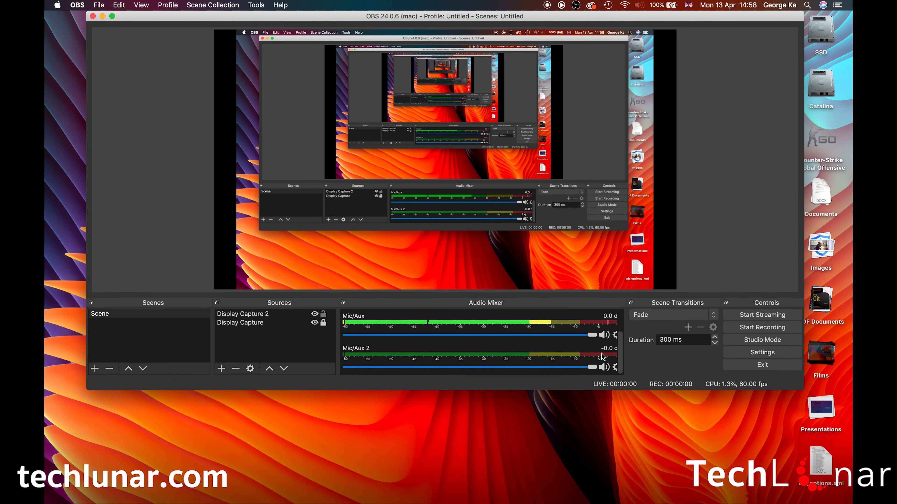
Set the capture device of the Mic/Aux 2 channel to iShowU Audio Capture.
{"action": "left_click", "coordinate": [615, 368]}
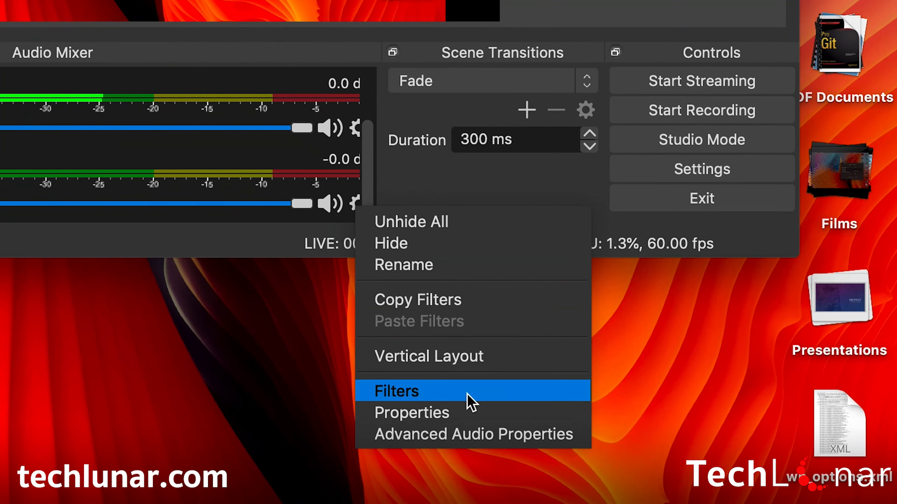
{"action": "left_click", "coordinate": [464, 414]}
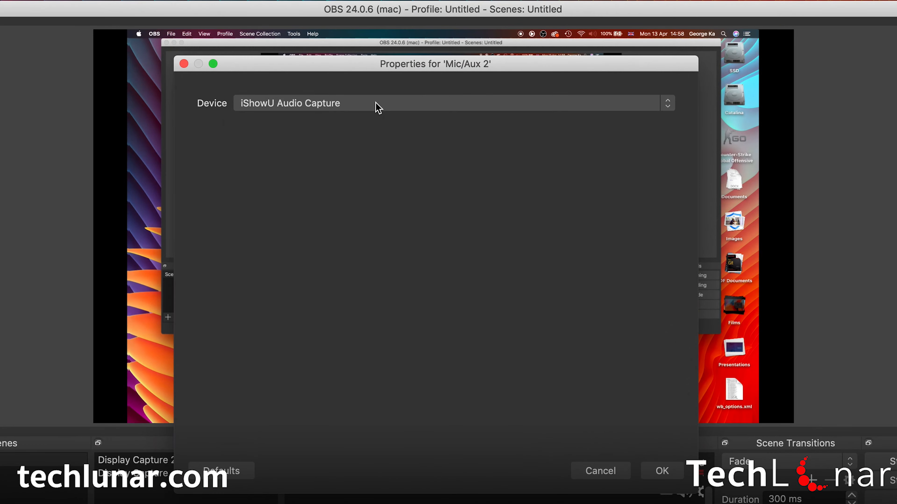
{"action": "left_click", "coordinate": [378, 108]}
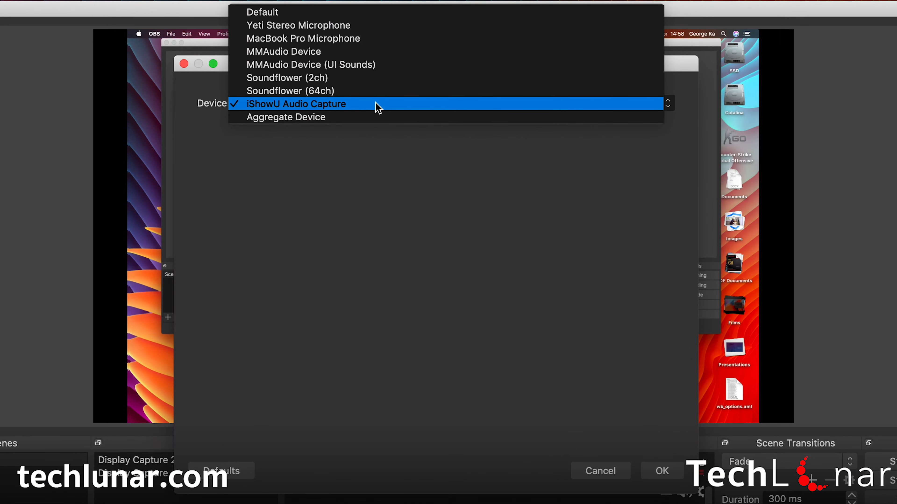
{"action": "left_click", "coordinate": [378, 108]}
{"action": "left_click", "coordinate": [661, 472]}
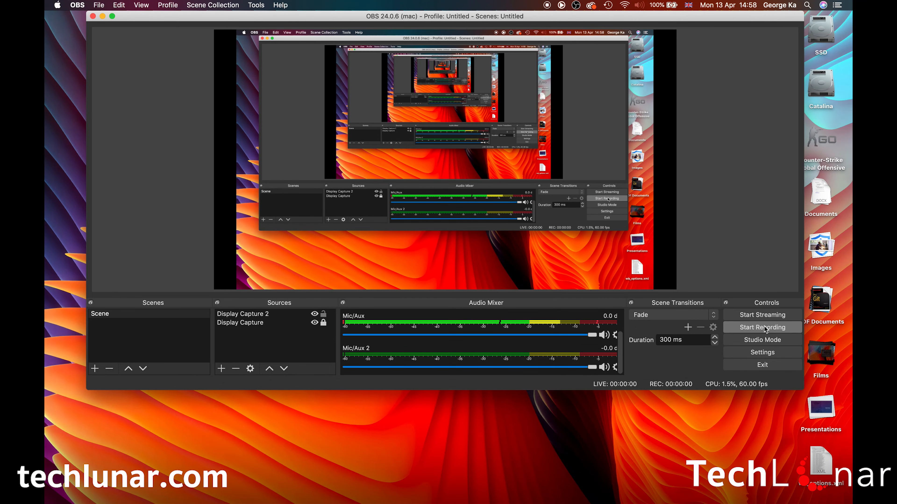
Make a short test recording while the macOS Catalina downgrade video plays on YouTube in the browser.
{"action": "left_click", "coordinate": [764, 328]}
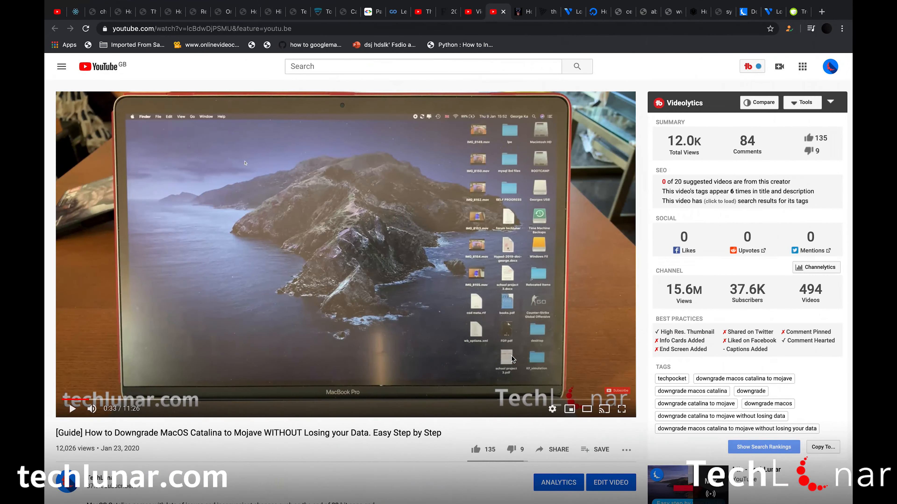
{"action": "left_click", "coordinate": [295, 230]}
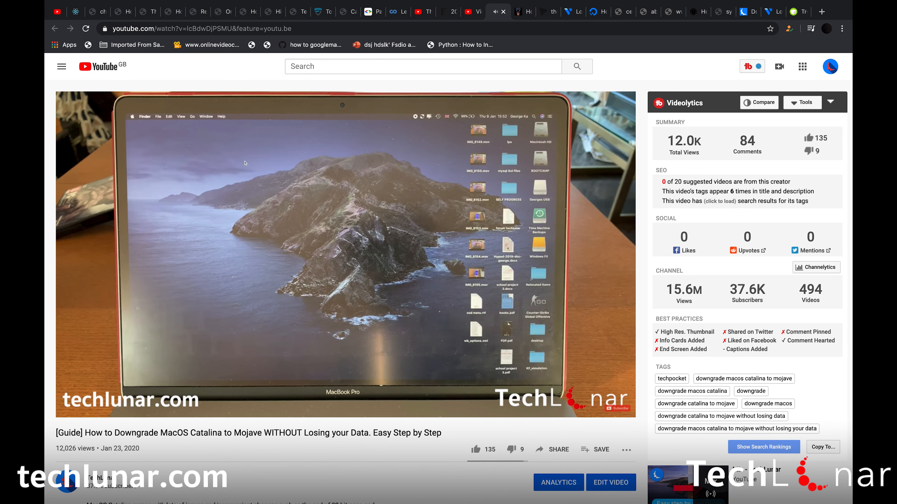
{"action": "left_click", "coordinate": [324, 222]}
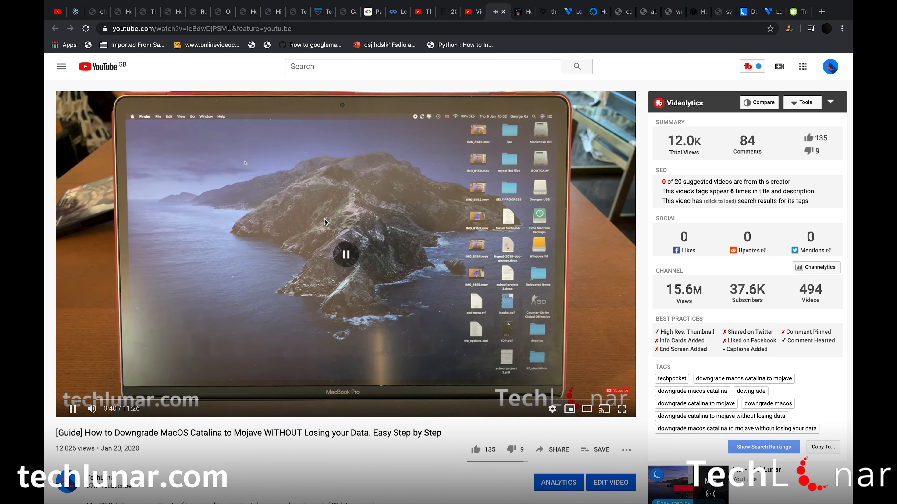
{"action": "key", "text": "ctrl+Right"}
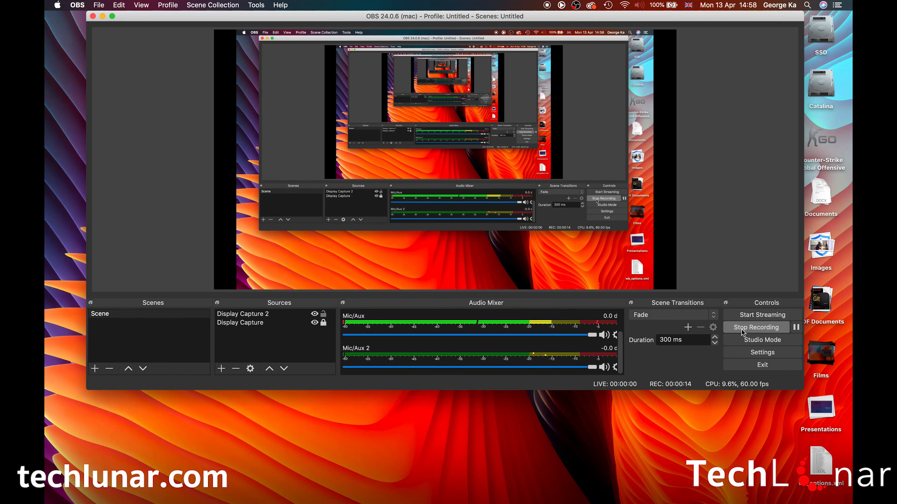
{"action": "left_click", "coordinate": [744, 329]}
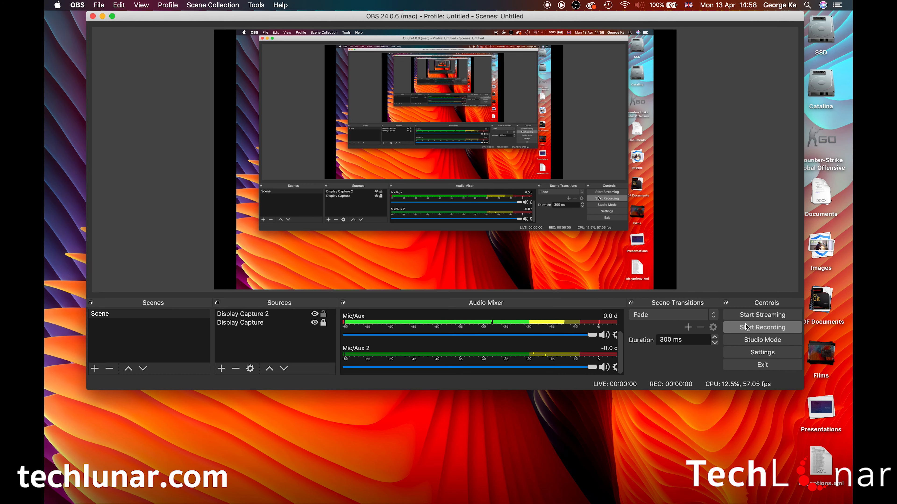
Check the recording path in the Output settings to find where recordings are saved.
{"action": "left_click", "coordinate": [779, 356]}
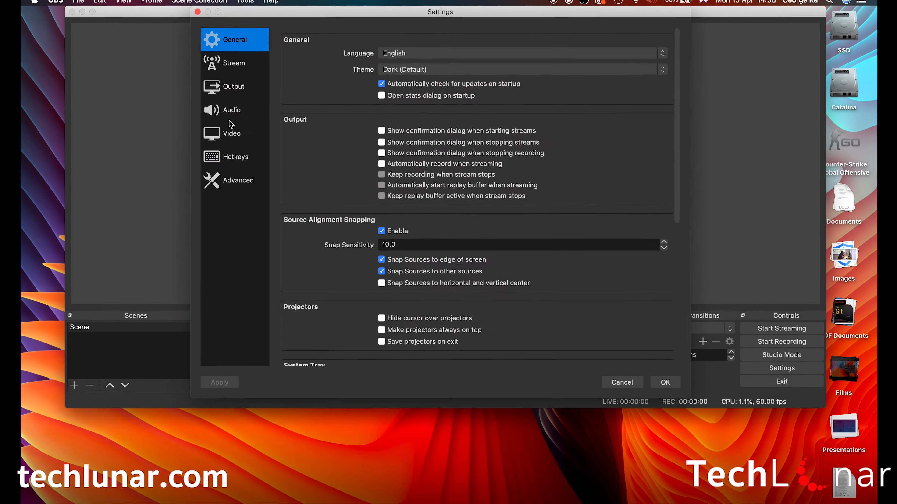
{"action": "left_click", "coordinate": [243, 86]}
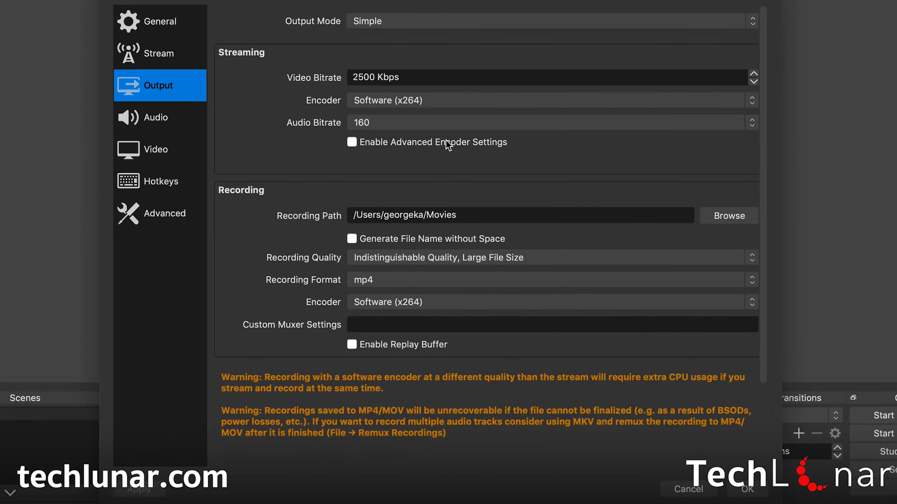
{"action": "left_click_drag", "start_coordinate": [461, 211], "coordinate": [348, 212]}
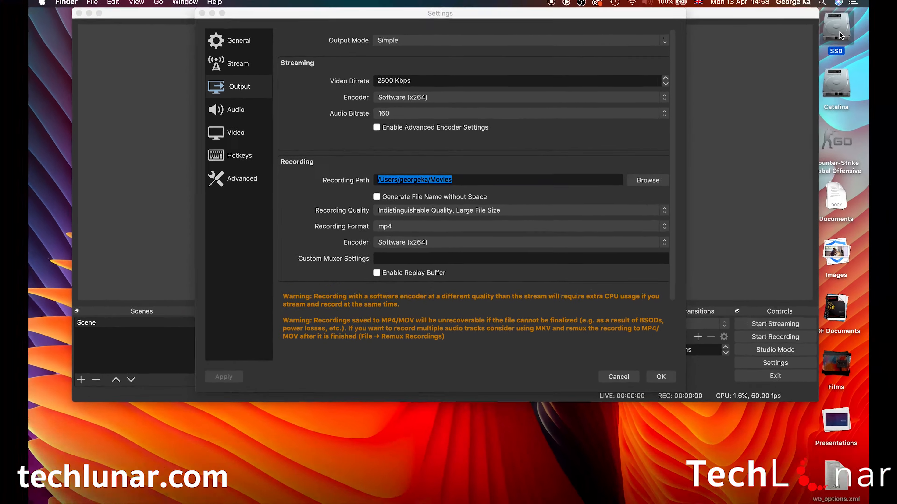
Switch to Finder, open the SSD drive and browse through Users and the home folder to the recordings in Movies.
{"action": "left_click", "coordinate": [729, 216]}
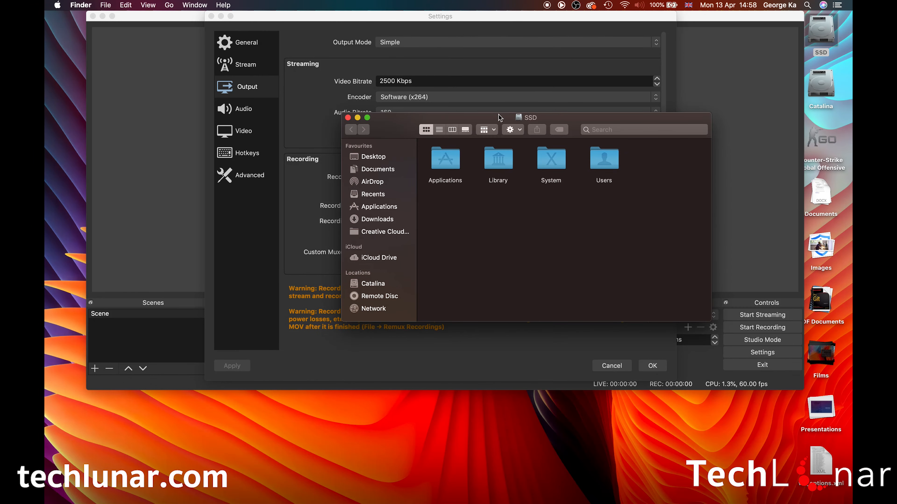
{"action": "left_click_drag", "start_coordinate": [516, 123], "coordinate": [641, 131]}
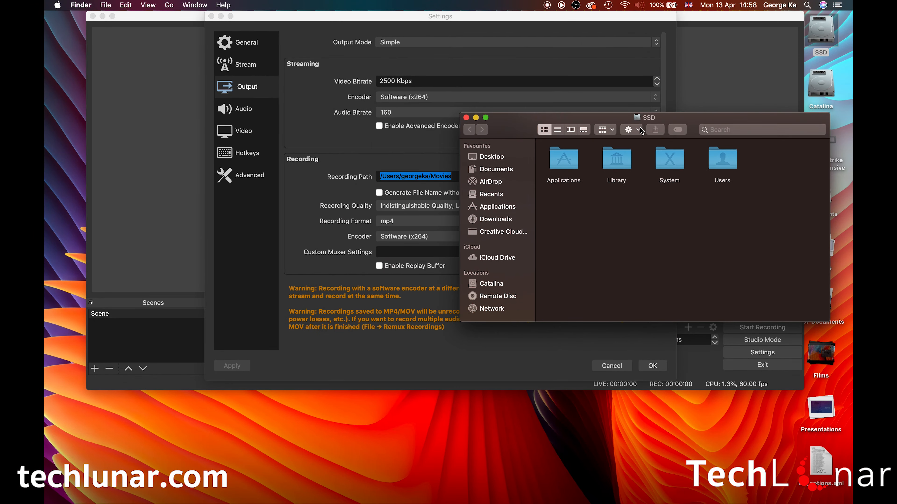
{"action": "double_click", "coordinate": [722, 163]}
{"action": "double_click", "coordinate": [562, 166]}
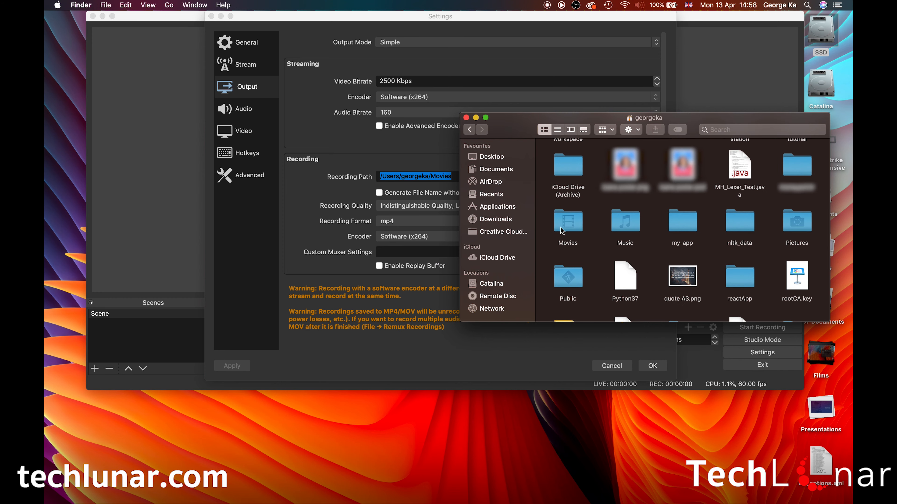
{"action": "double_click", "coordinate": [569, 228]}
{"action": "scroll", "coordinate": [600, 261], "scroll_direction": "down", "scroll_amount": 2}
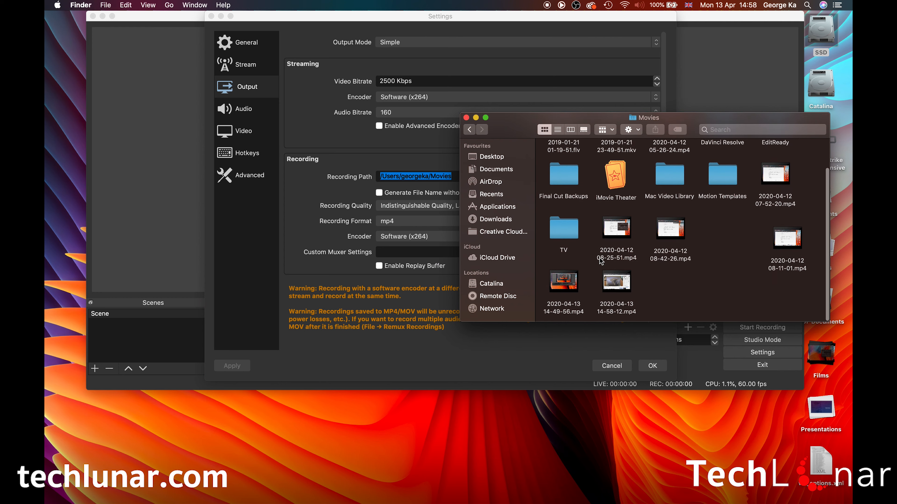
{"action": "double_click", "coordinate": [629, 289]}
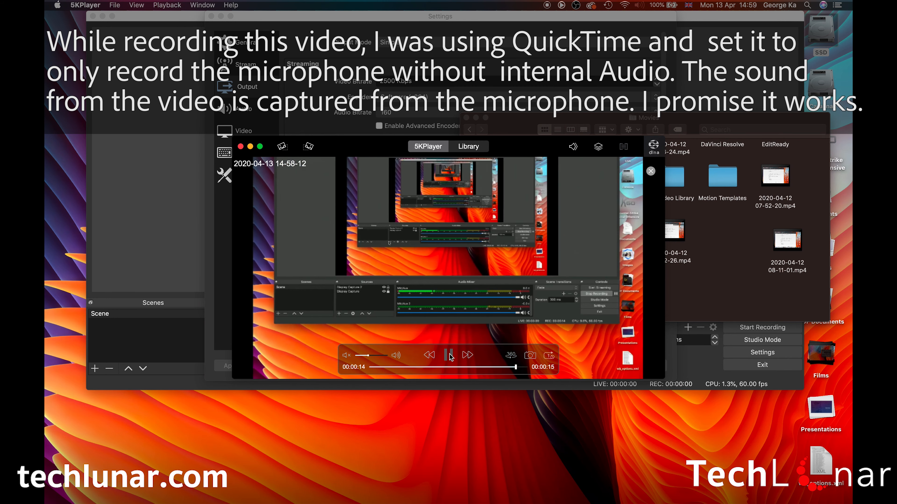
{"action": "left_click", "coordinate": [449, 356]}
{"action": "left_click", "coordinate": [241, 147]}
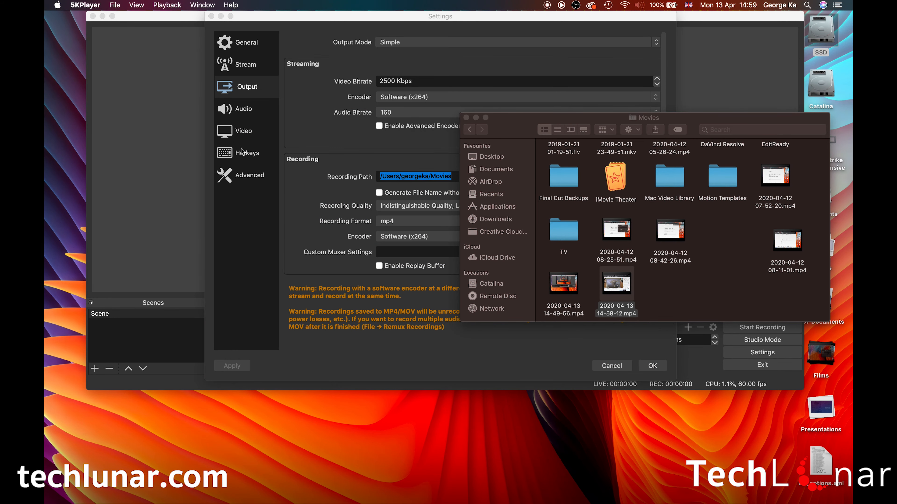
{"action": "left_click", "coordinate": [466, 118]}
{"action": "left_click", "coordinate": [653, 366]}
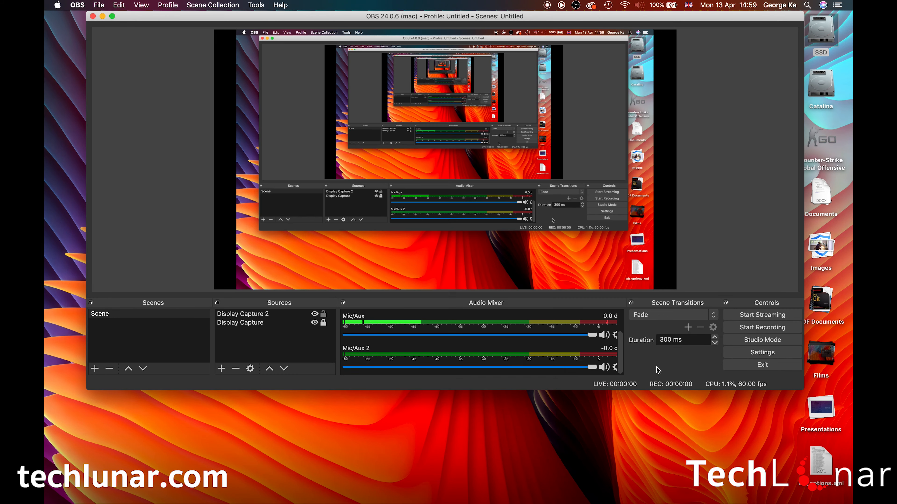